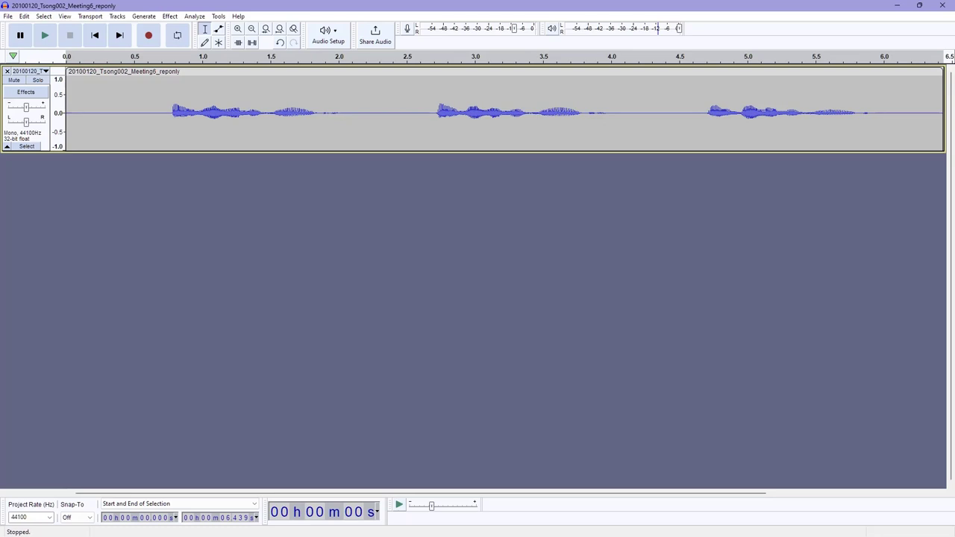
- Create a second, empty Audacity project window and drag it into place beside the original
{"action": "key", "text": "alt+f"}
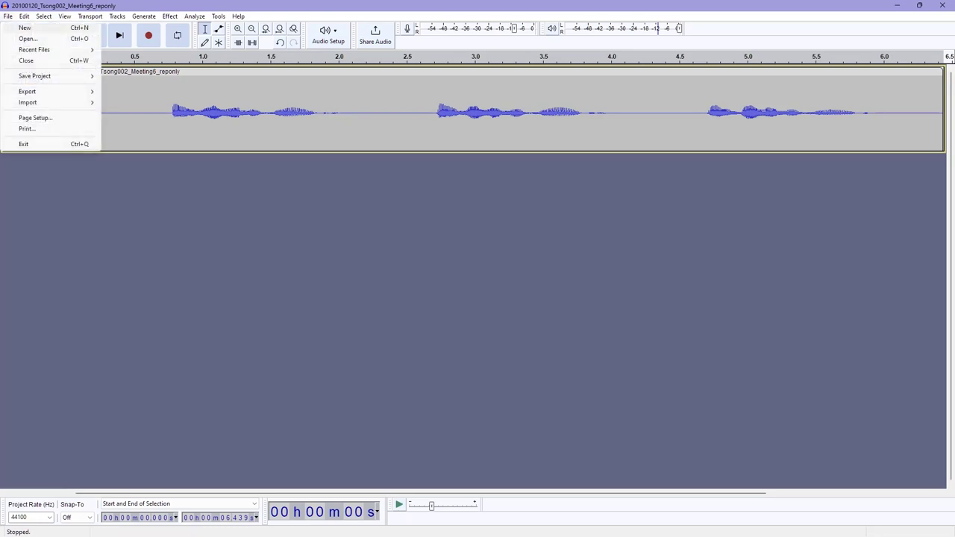
{"action": "key", "text": "Escape"}
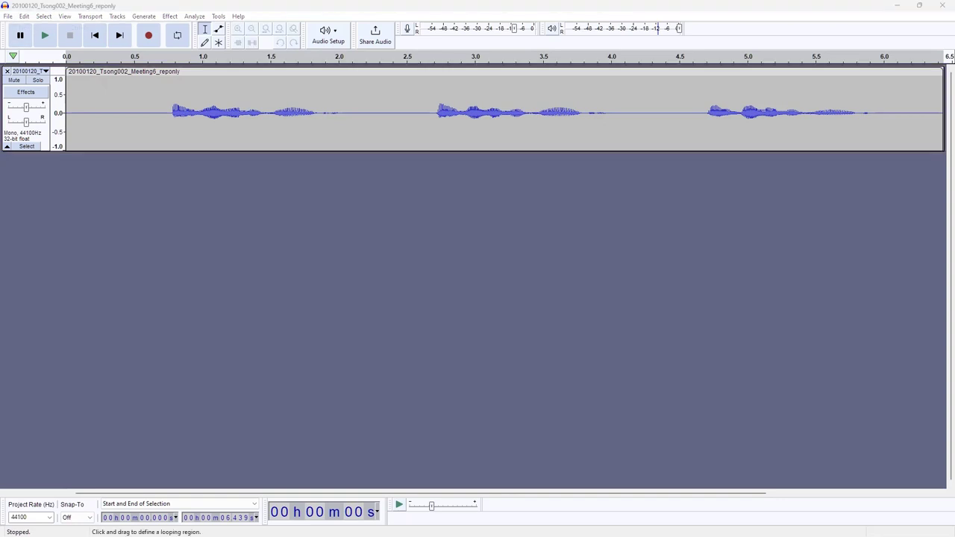
{"action": "mouse_move", "coordinate": [4, 224]}
{"action": "left_mouse_down"}
{"action": "mouse_move", "coordinate": [669, 130]}
{"action": "mouse_move", "coordinate": [672, 2]}
{"action": "left_mouse_up"}
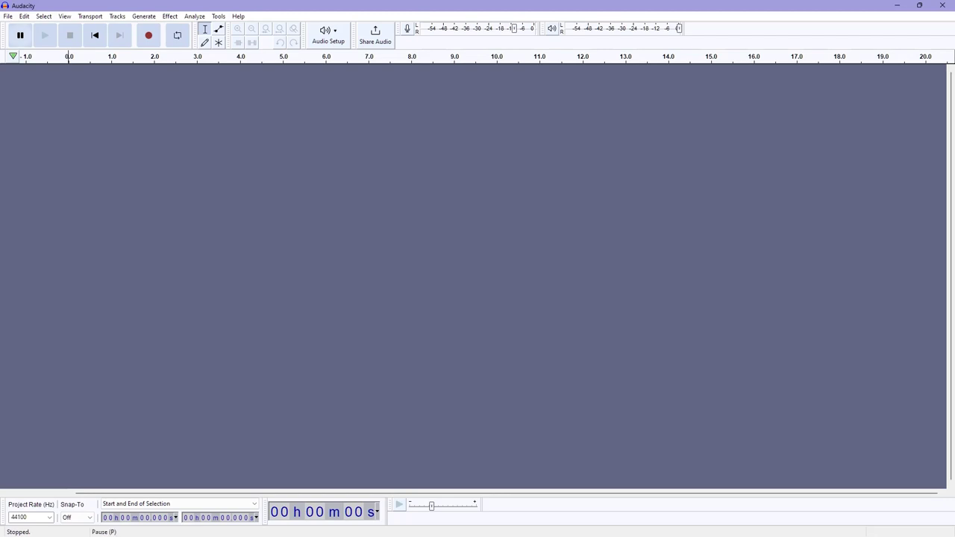
- Bring up the Audacity Preferences window and move it to the left
{"action": "key", "text": "alt+f"}
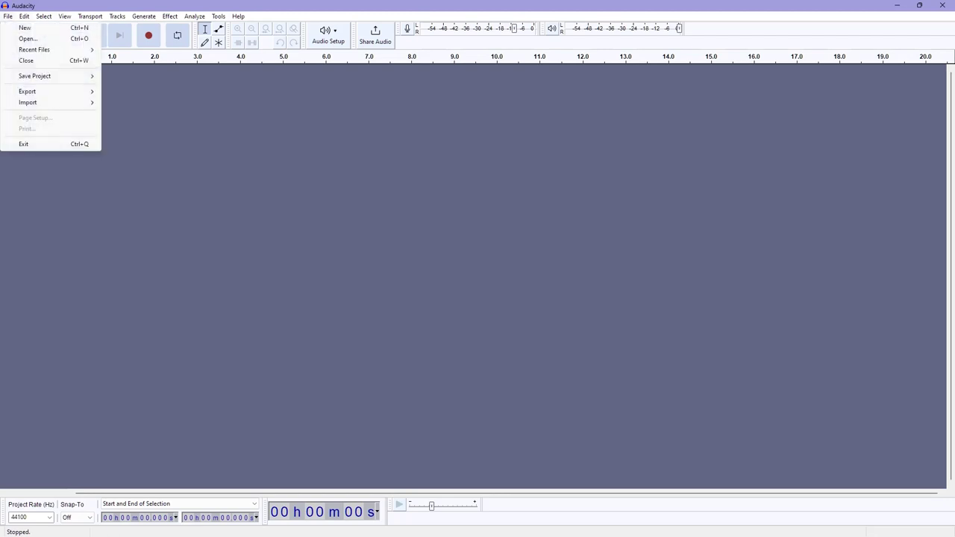
{"action": "key", "text": "Right"}
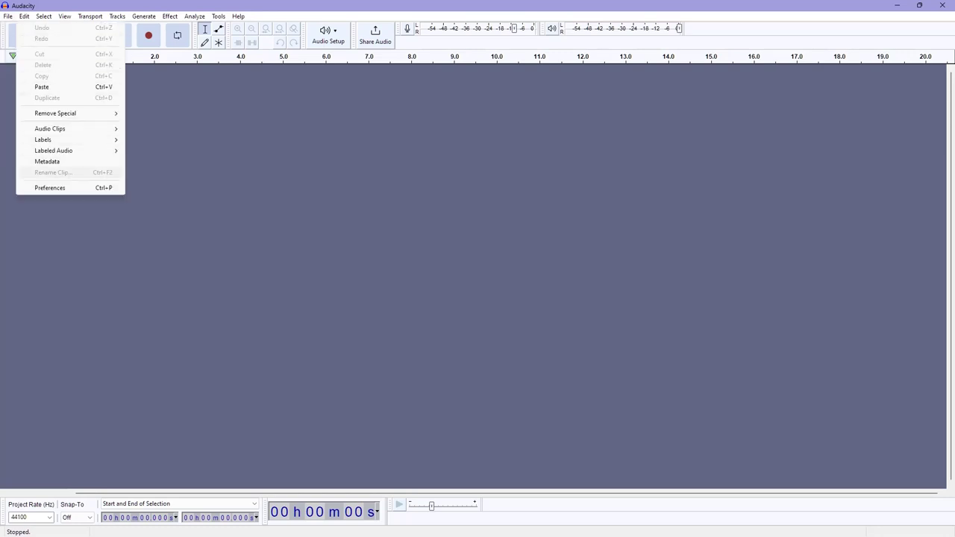
{"action": "key", "text": "Escape"}
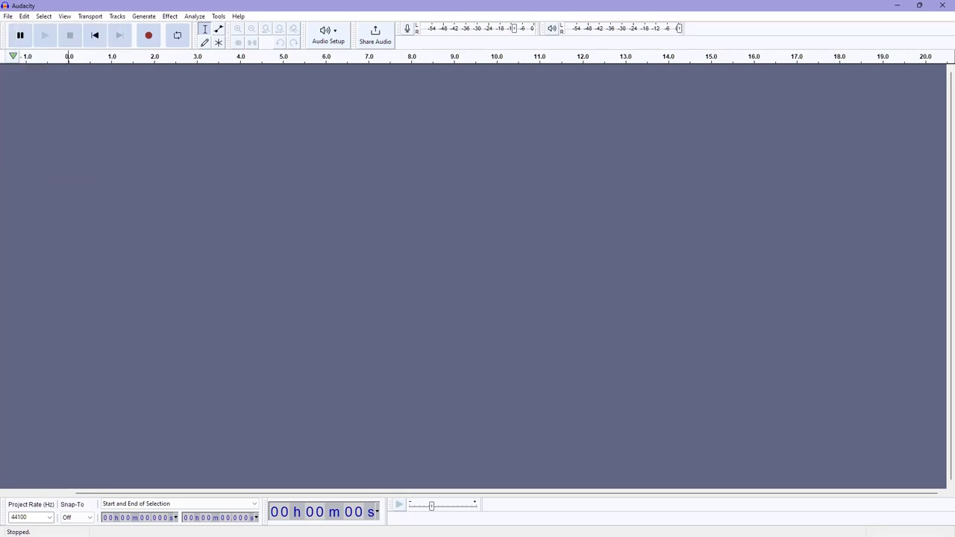
{"action": "key", "text": "ctrl+p"}
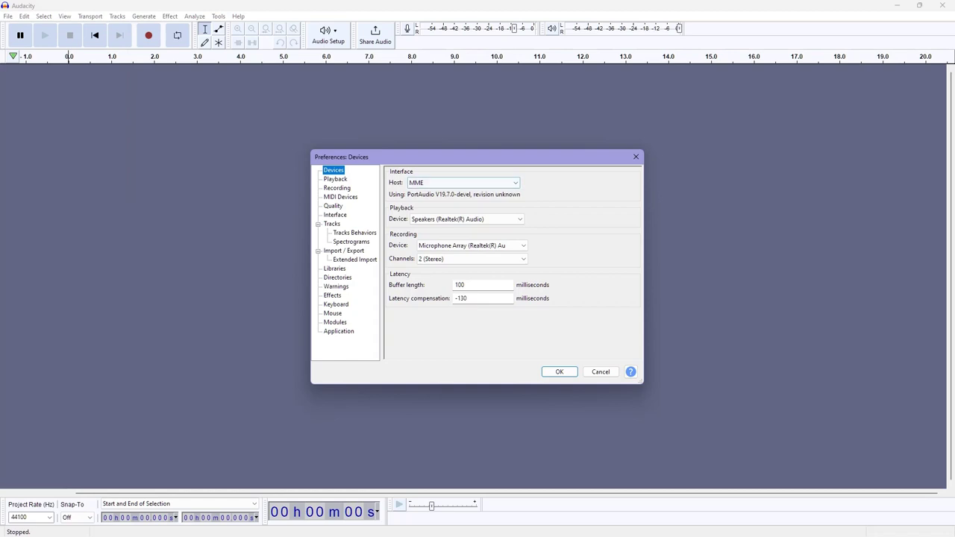
{"action": "left_click_drag", "start_coordinate": [413, 159], "coordinate": [246, 122]}
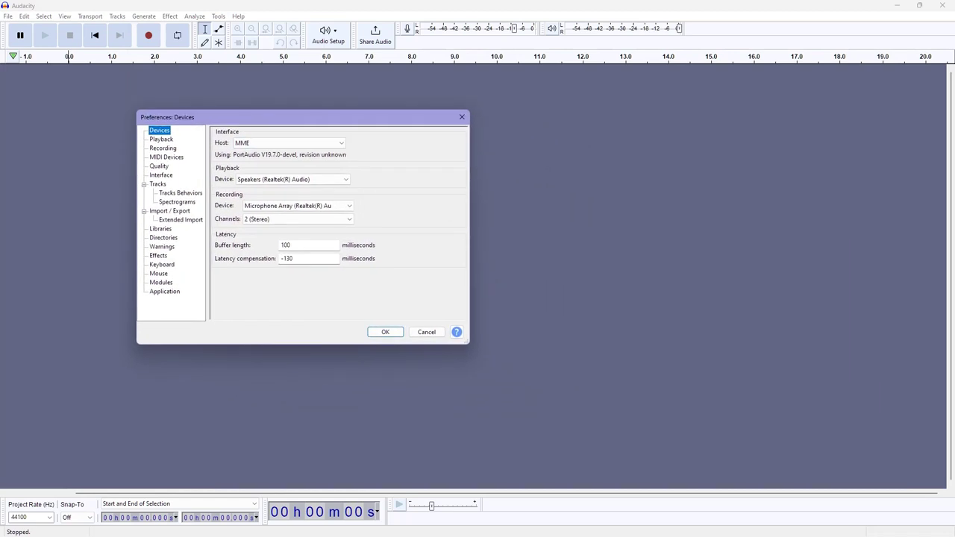
{"action": "left_click_drag", "start_coordinate": [247, 118], "coordinate": [216, 105]}
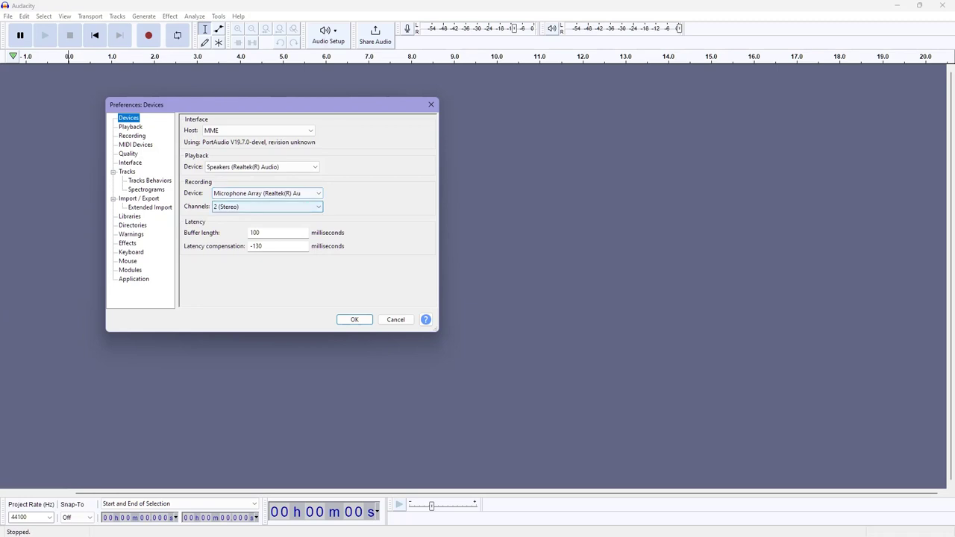
- Keep Microphone Array as the recording device and apply the preferences
{"action": "left_click", "coordinate": [267, 194]}
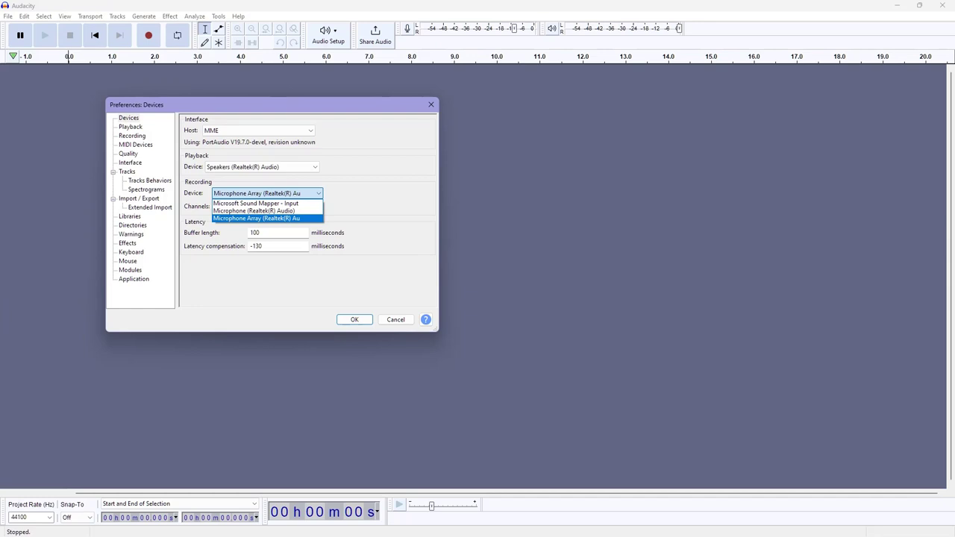
{"action": "key", "text": "Return"}
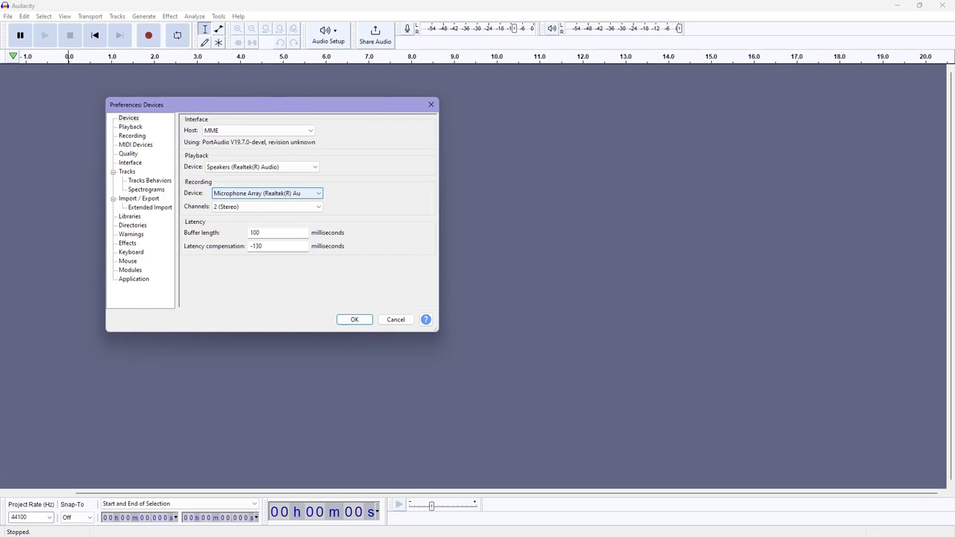
{"action": "key", "text": "alt+Down"}
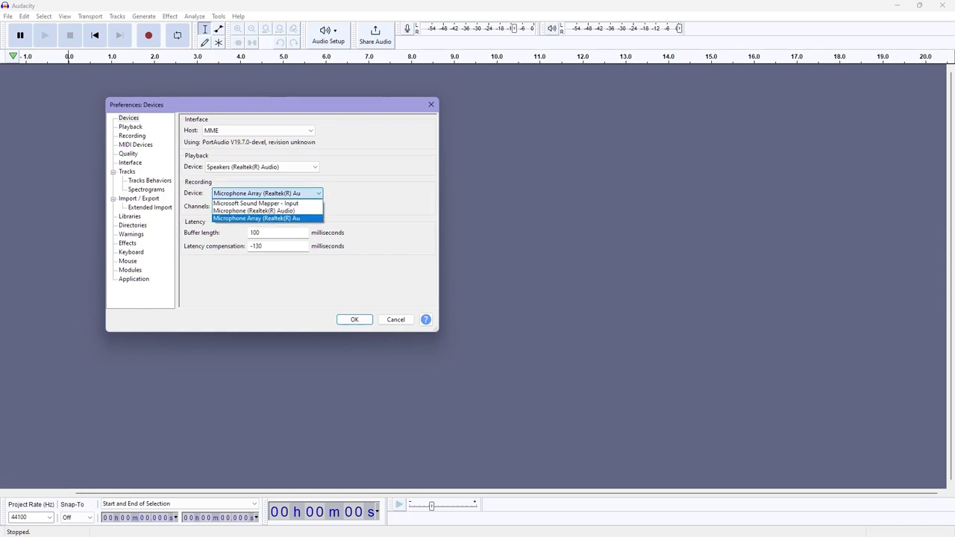
{"action": "key", "text": "Return"}
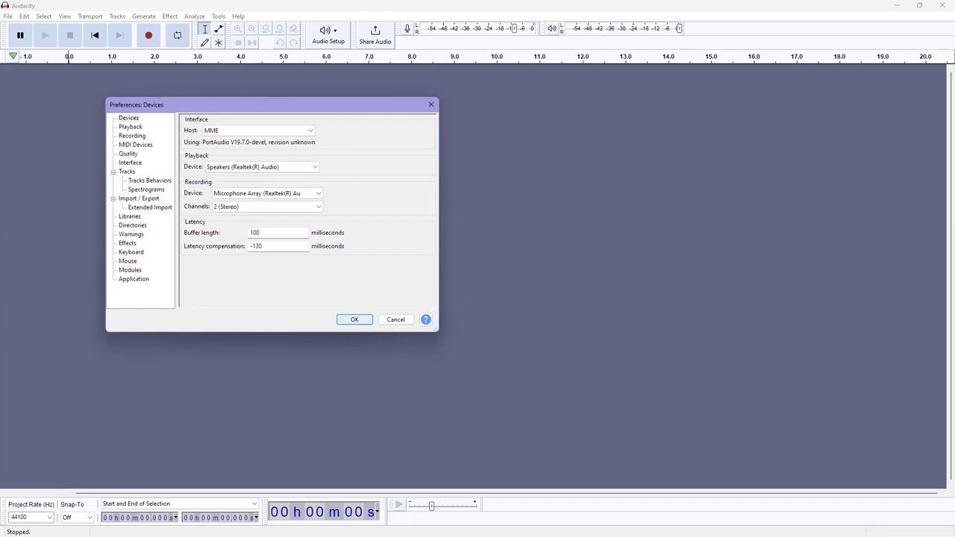
{"action": "key", "text": "Return"}
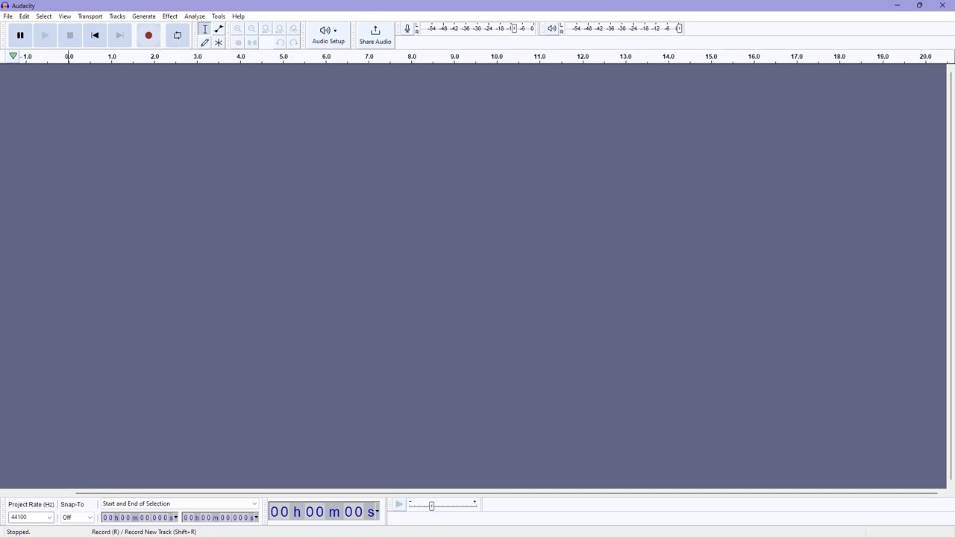
- Record about ten seconds of speech onto a new stereo track, then stop
{"action": "left_click", "coordinate": [148, 35]}
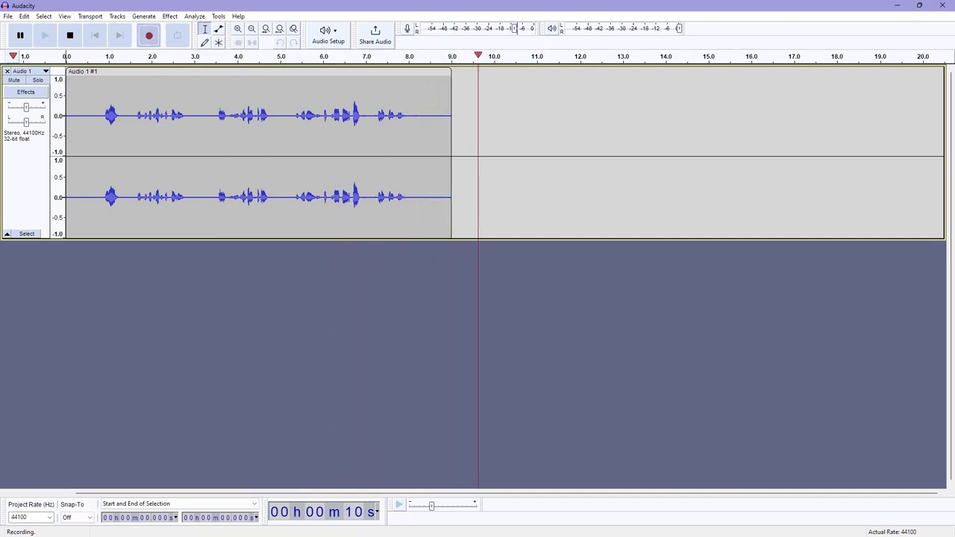
{"action": "key", "text": "space"}
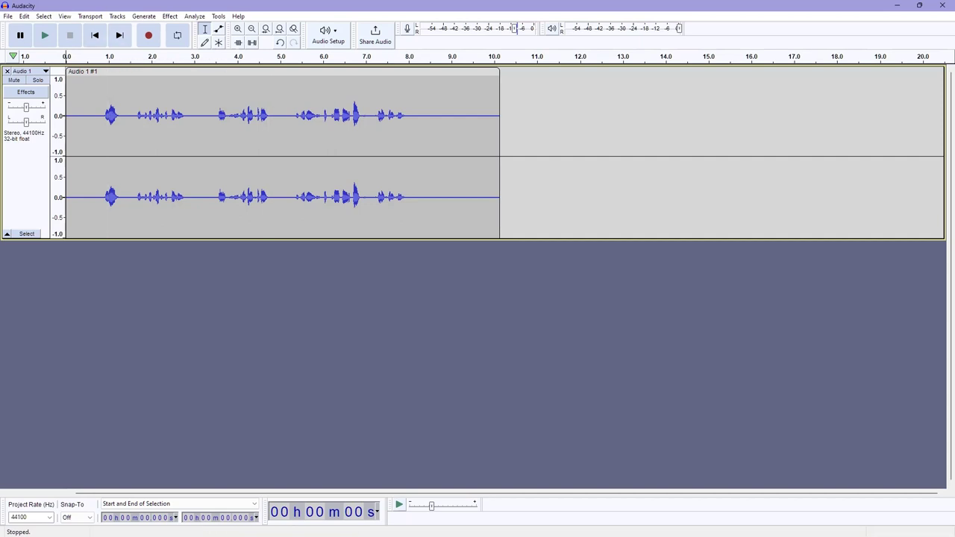
{"action": "left_click", "coordinate": [98, 134]}
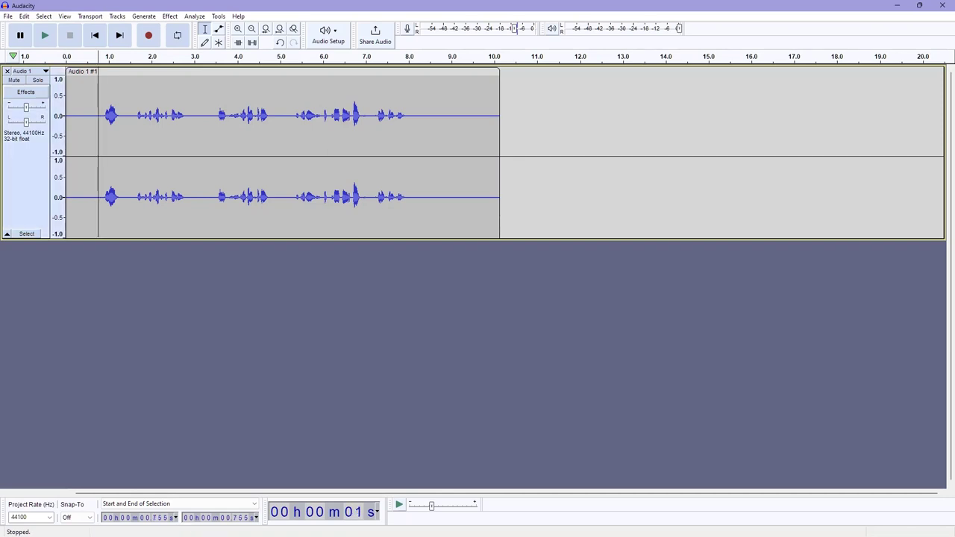
{"action": "key", "text": "space"}
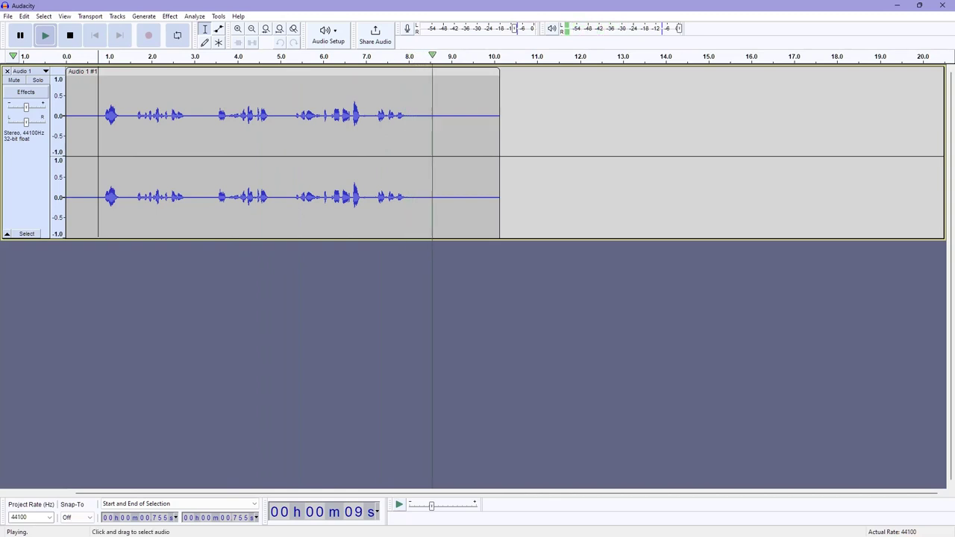
{"action": "key", "text": "space"}
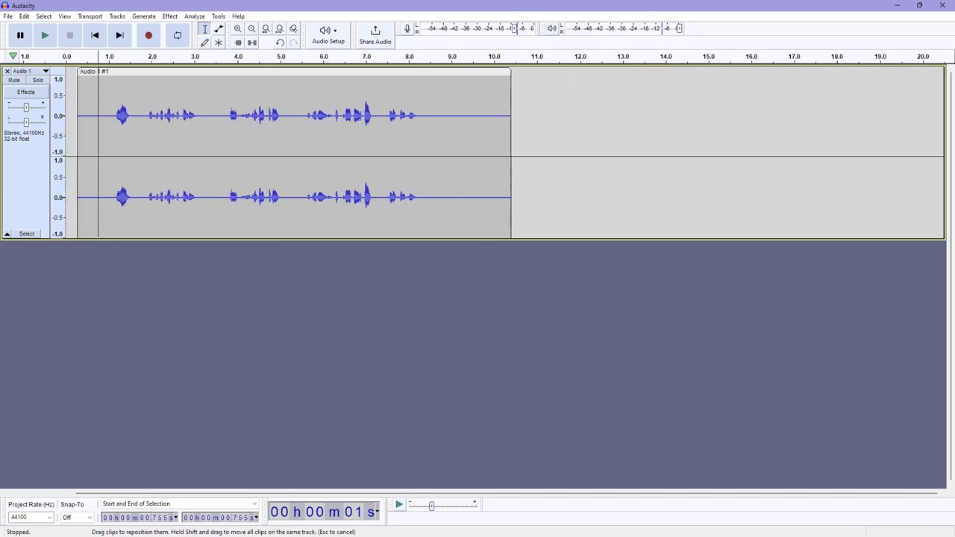
- Silence the first sound burst from 0.66 to 1.50 s
{"action": "left_click_drag", "start_coordinate": [284, 149], "coordinate": [285, 149]}
{"action": "left_click_drag", "start_coordinate": [95, 150], "coordinate": [130, 149]}
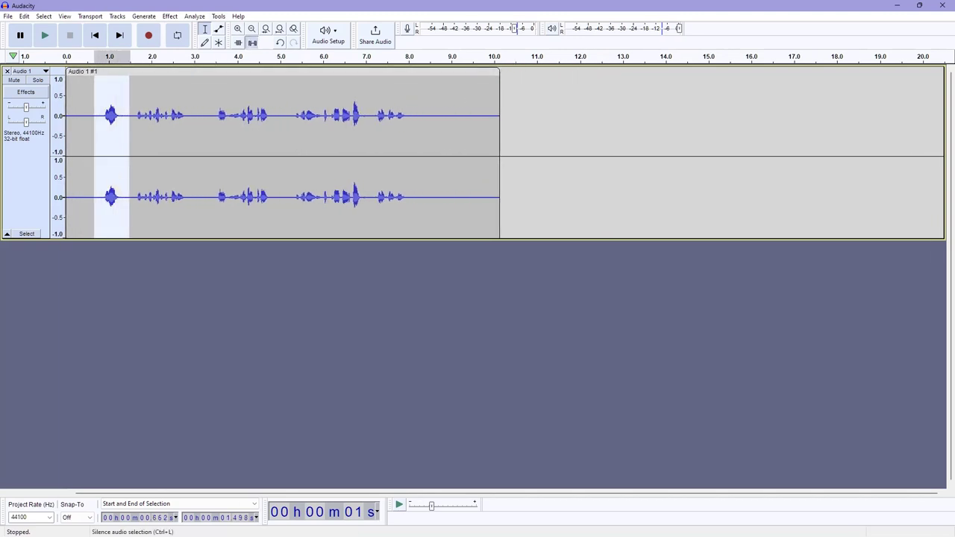
{"action": "left_click", "coordinate": [252, 43]}
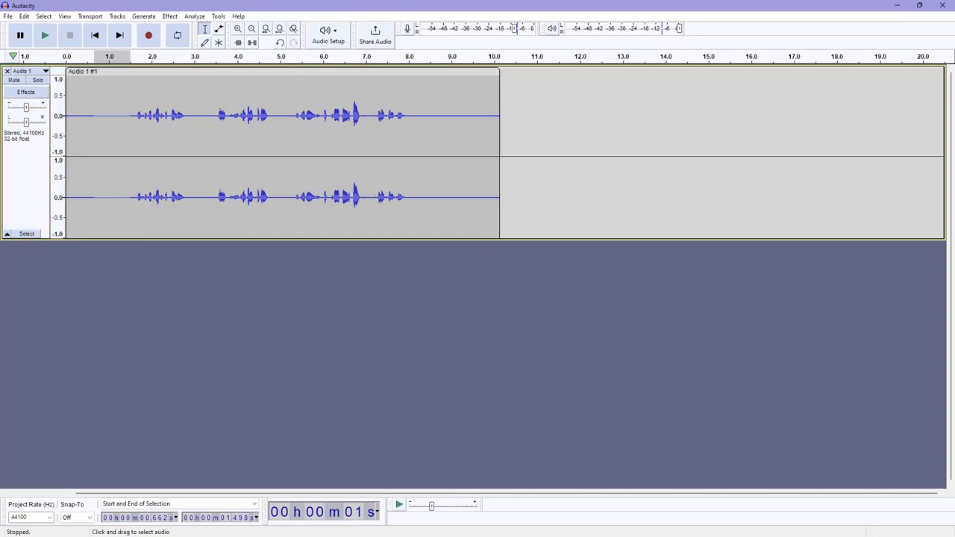
- Delete the tail from 8.34 s and the leading 0–1.5 s silence, then play the clip
{"action": "left_click_drag", "start_coordinate": [423, 149], "coordinate": [500, 149]}
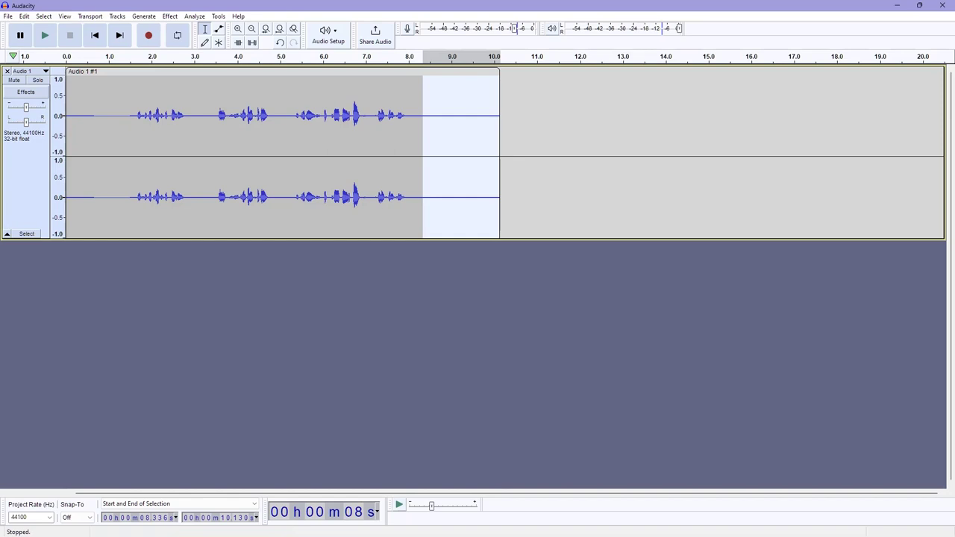
{"action": "key", "text": "Delete"}
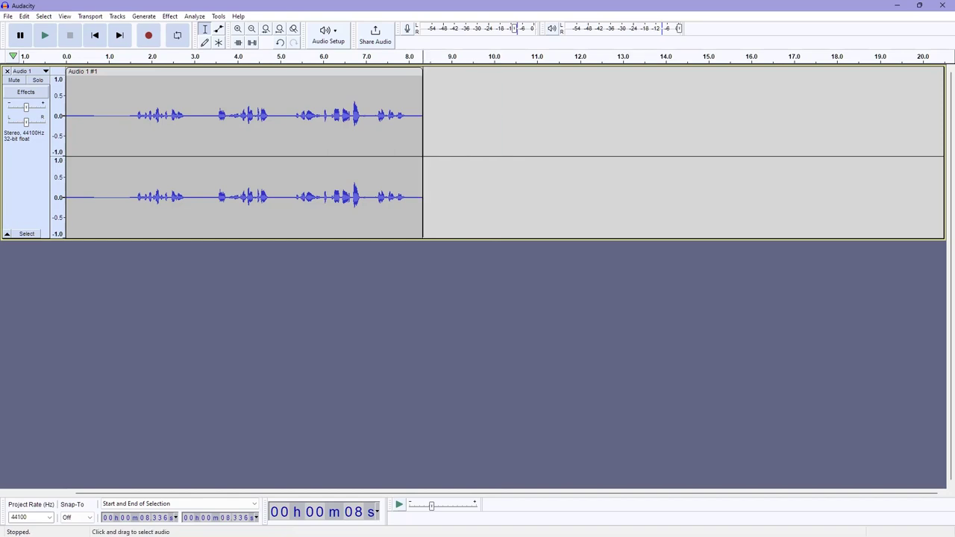
{"action": "left_click_drag", "start_coordinate": [132, 149], "coordinate": [66, 150]}
{"action": "key", "text": "Delete"}
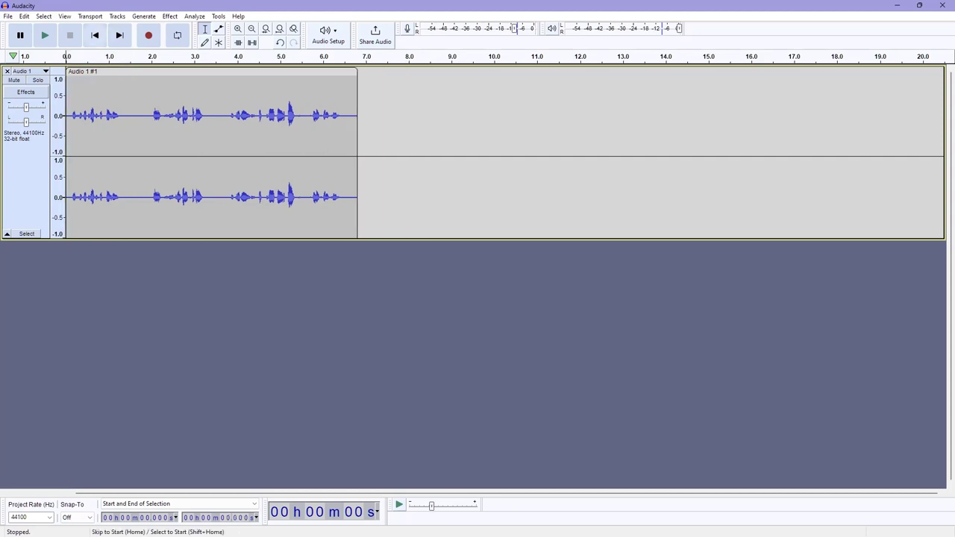
{"action": "left_click", "coordinate": [46, 36]}
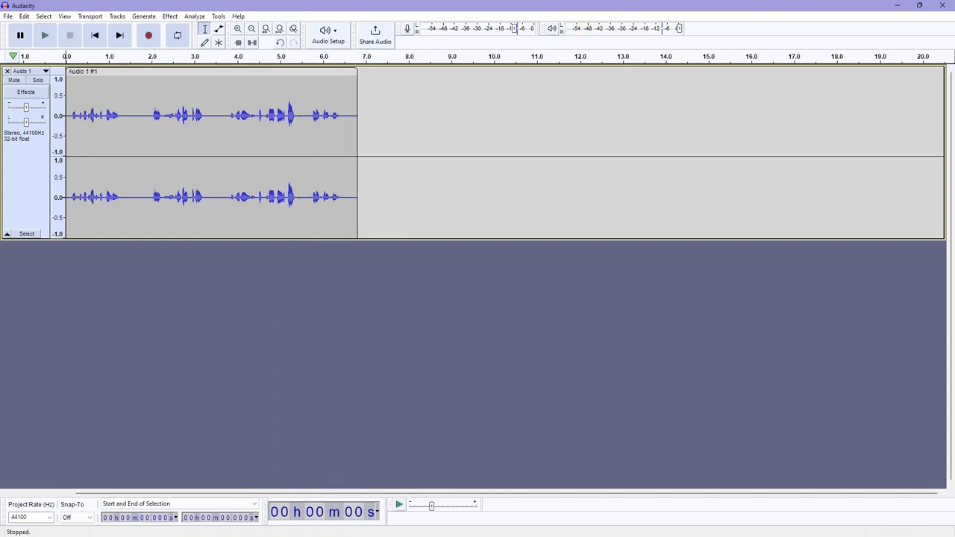
- Export the project as a WAV named recording_new, leaving the metadata tags blank
{"action": "key", "text": "alt+f"}
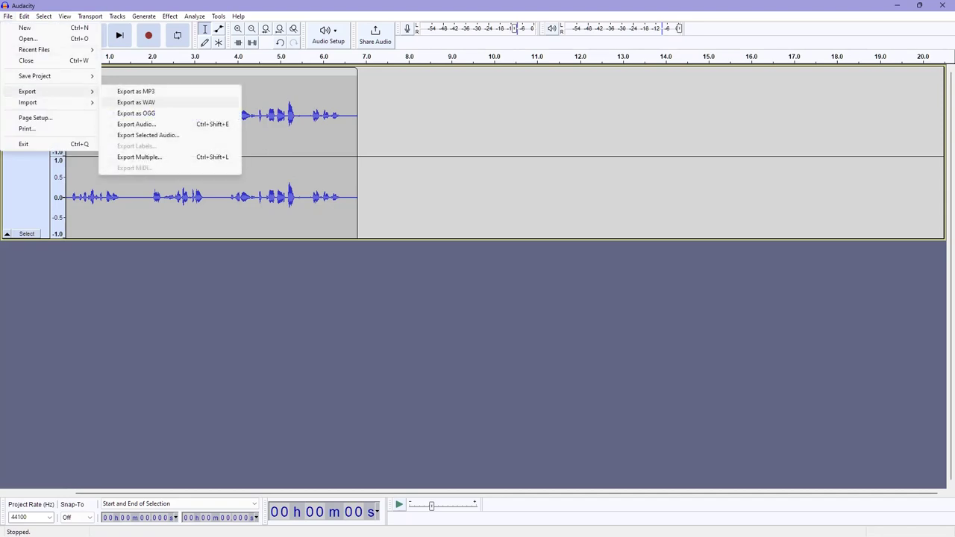
{"action": "key", "text": "Return"}
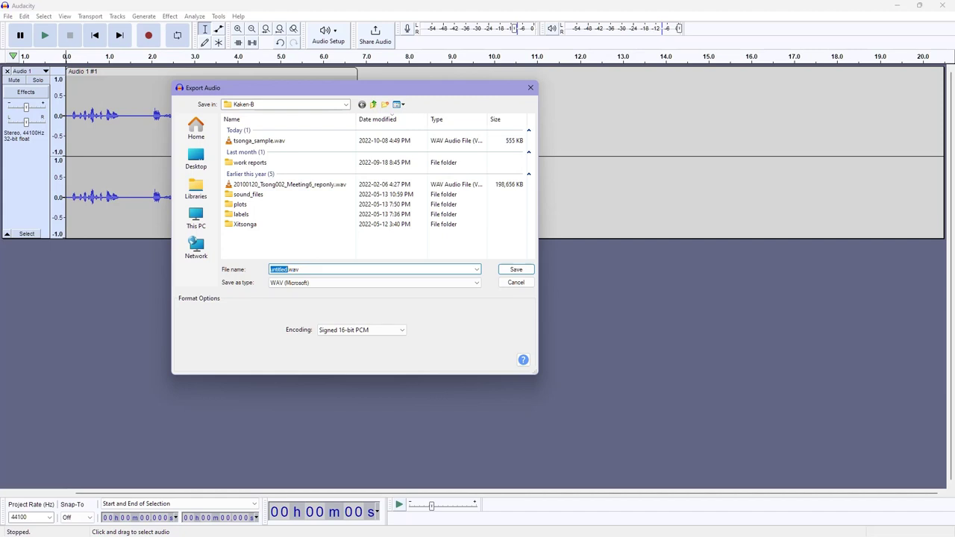
{"action": "type", "text": "recording_new"}
{"action": "key", "text": "Return"}
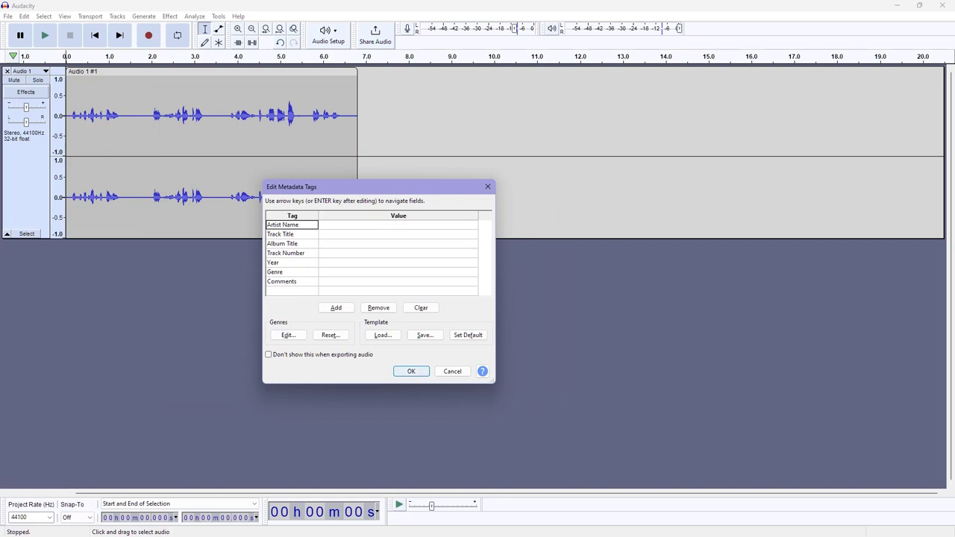
{"action": "key", "text": "Return"}
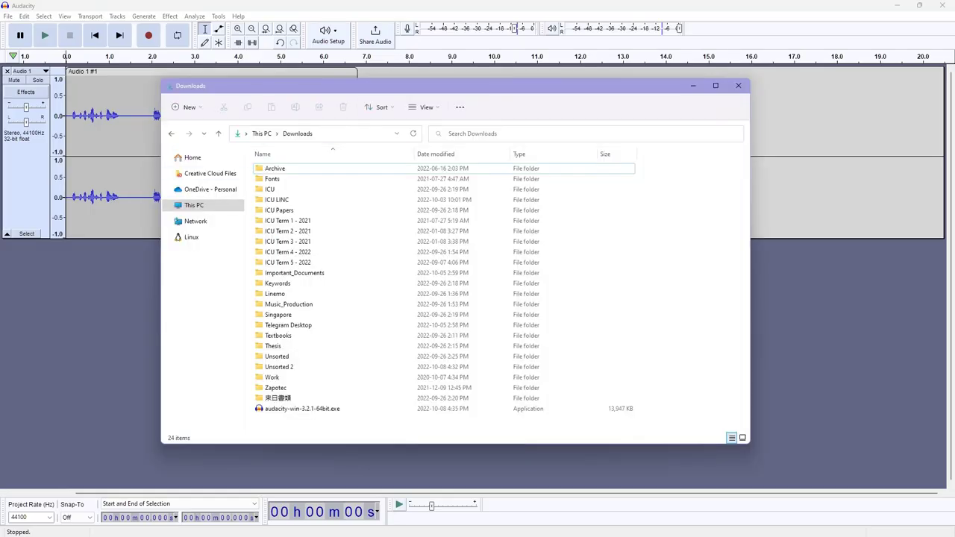
- Move the Downloads window aside and navigate into ICU LINC > Kaken-B
{"action": "left_click_drag", "start_coordinate": [394, 86], "coordinate": [487, 97]}
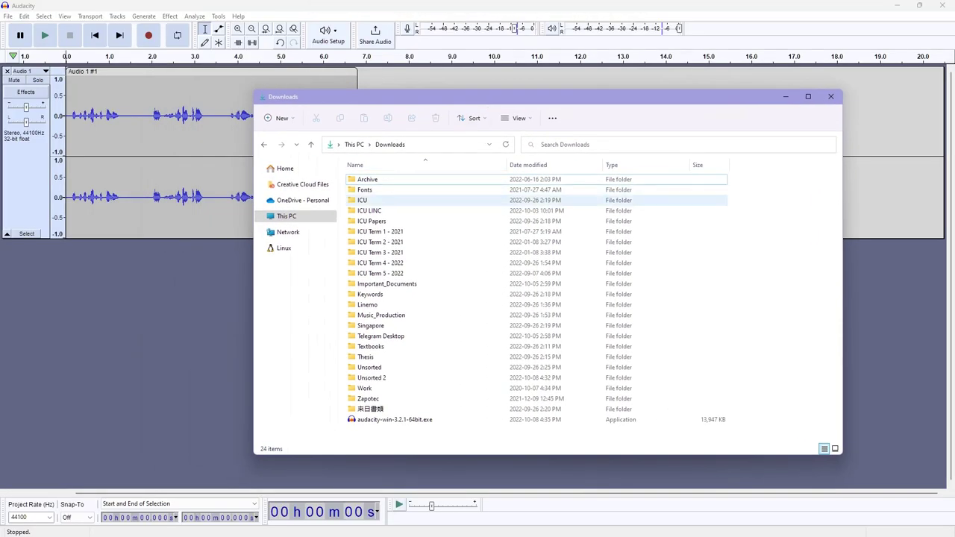
{"action": "double_click", "coordinate": [370, 210]}
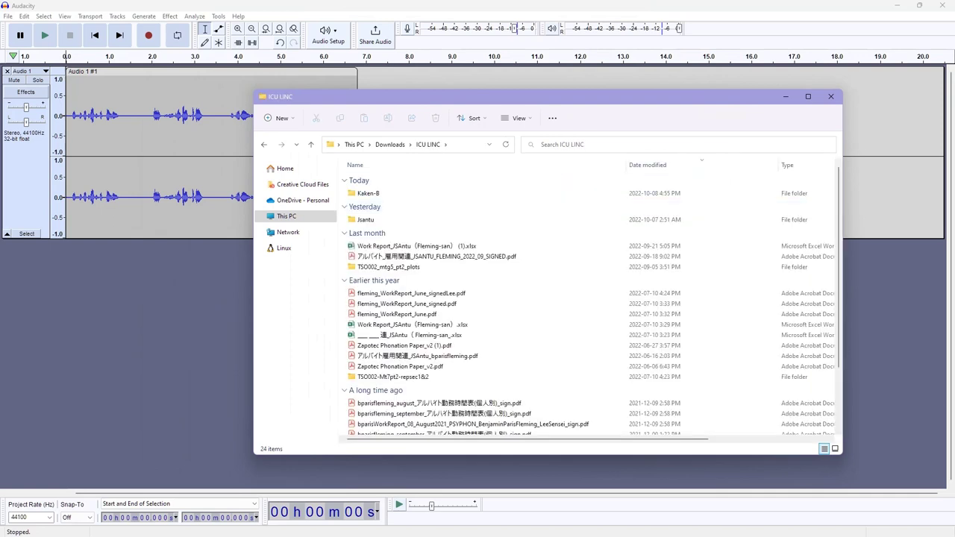
{"action": "double_click", "coordinate": [368, 193]}
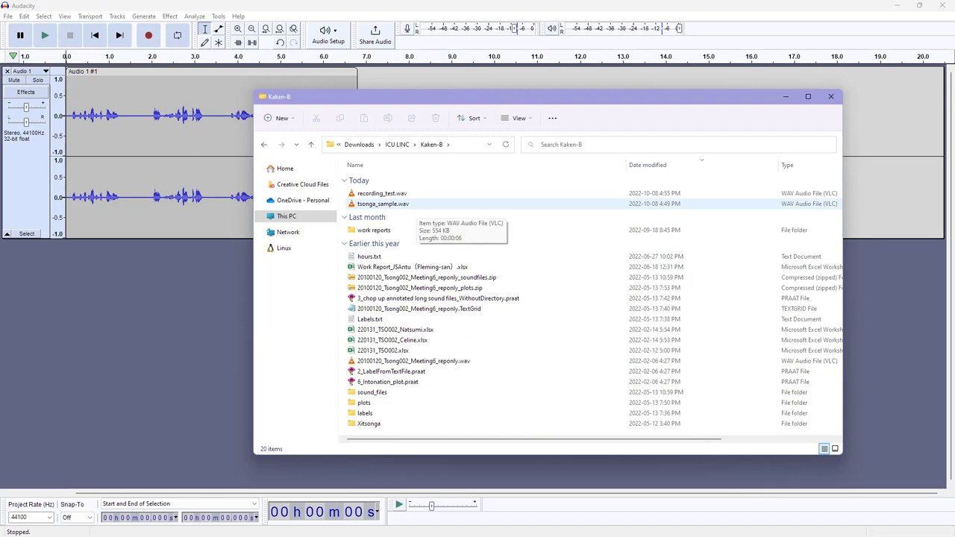
- Play recording_test.wav in VLC, then close the player
{"action": "left_click", "coordinate": [381, 194]}
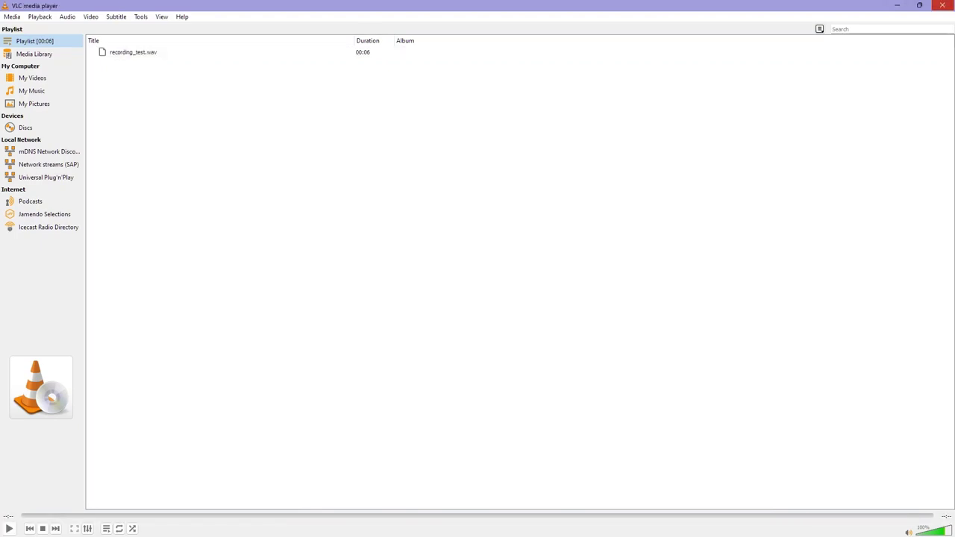
{"action": "left_click", "coordinate": [943, 5]}
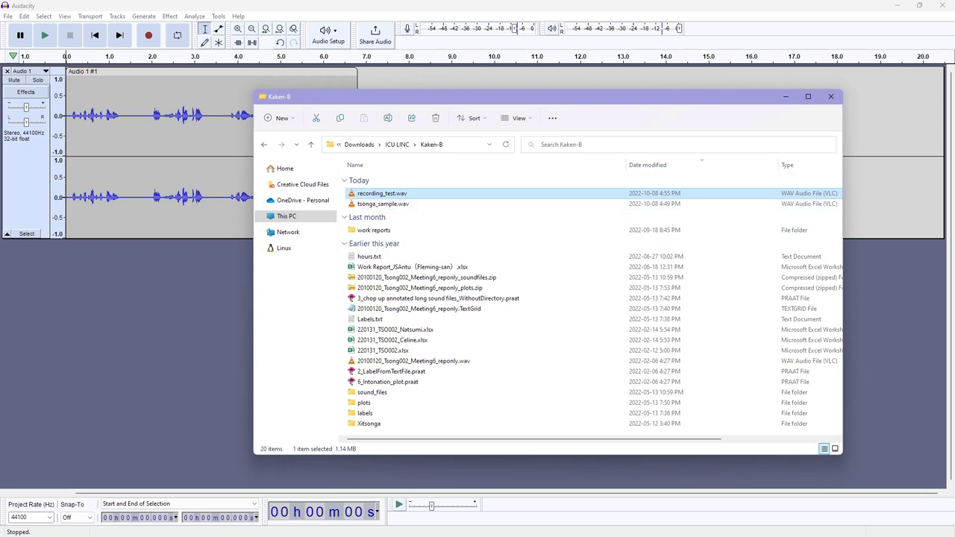
- Review recording_test.wav's Details tab (1.14 MB, six seconds), then close the dialog and Explorer
{"action": "right_click", "coordinate": [403, 193]}
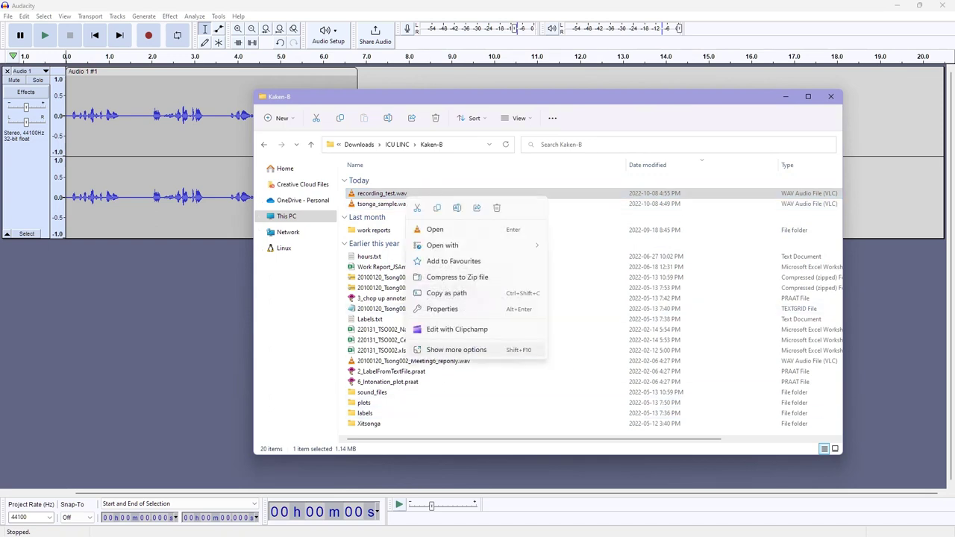
{"action": "left_click", "coordinate": [440, 309]}
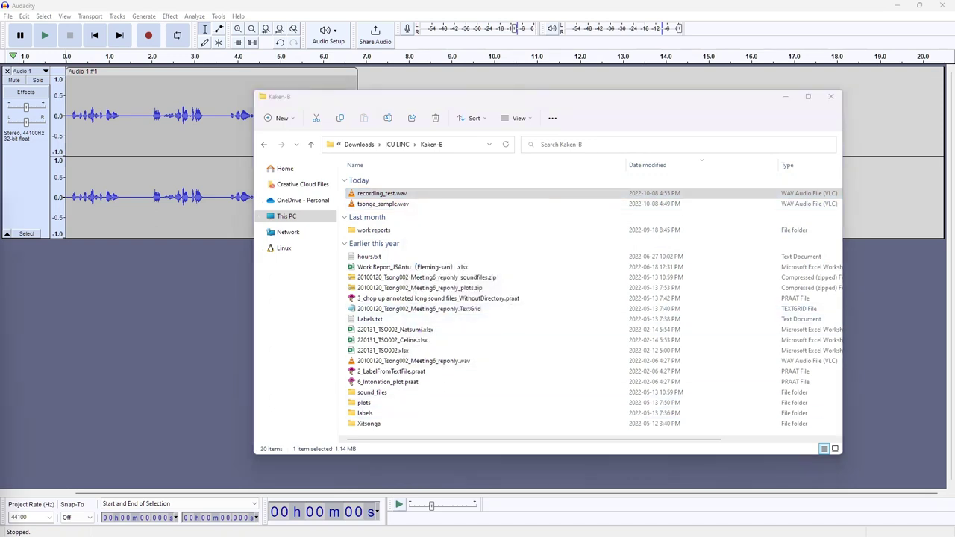
{"action": "left_click_drag", "start_coordinate": [334, 95], "coordinate": [283, 138]}
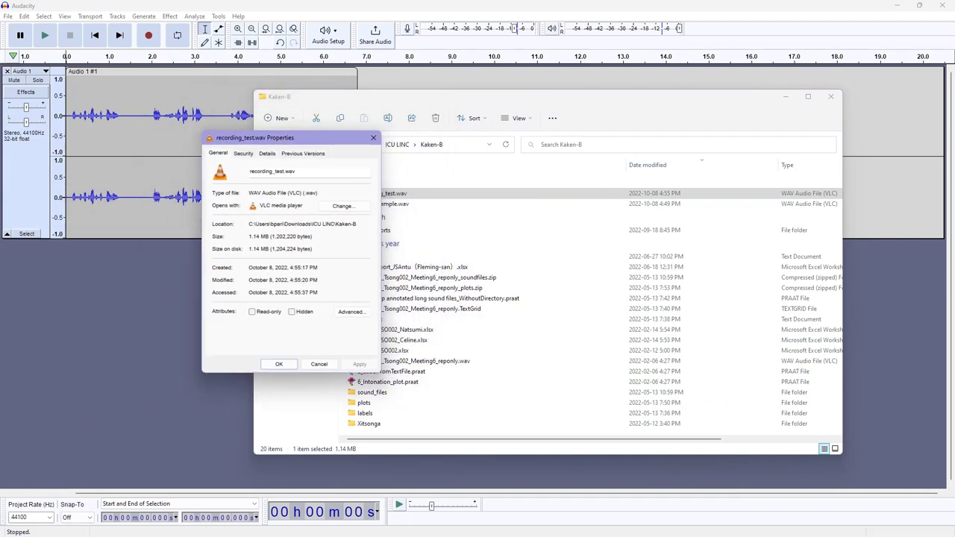
{"action": "left_click", "coordinate": [266, 153]}
{"action": "scroll", "coordinate": [291, 253], "scroll_direction": "down", "scroll_amount": 5}
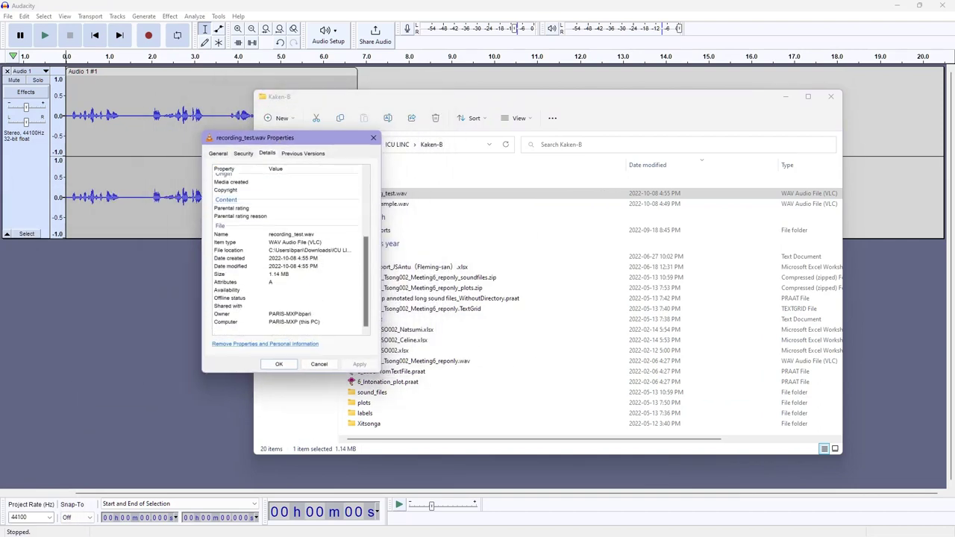
{"action": "scroll", "coordinate": [291, 254], "scroll_direction": "up", "scroll_amount": 5}
{"action": "left_click", "coordinate": [284, 244]}
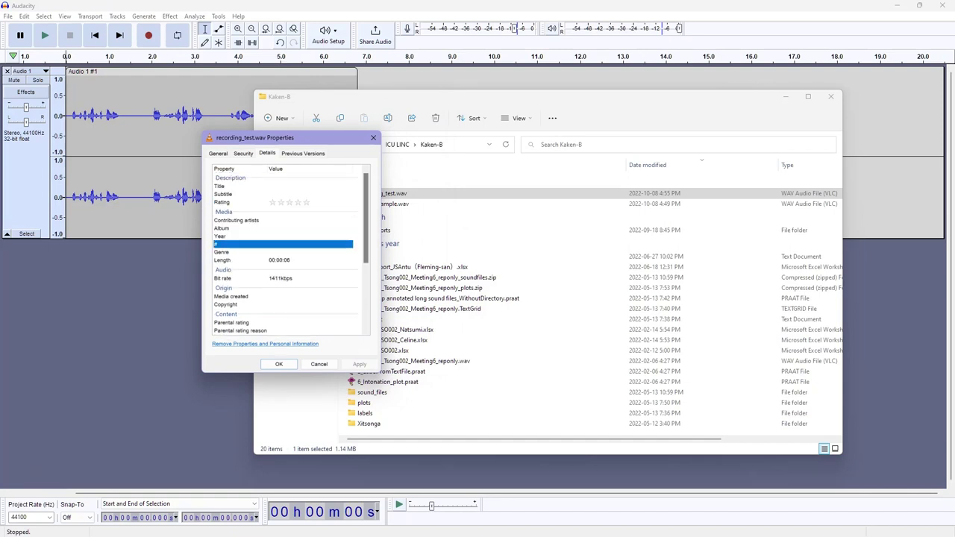
{"action": "left_click", "coordinate": [373, 137]}
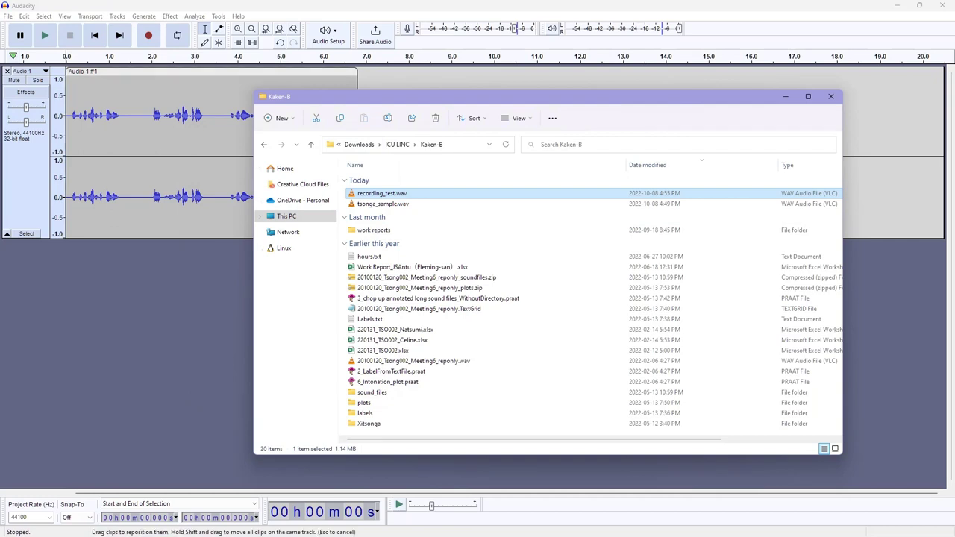
{"action": "left_click", "coordinate": [27, 187]}
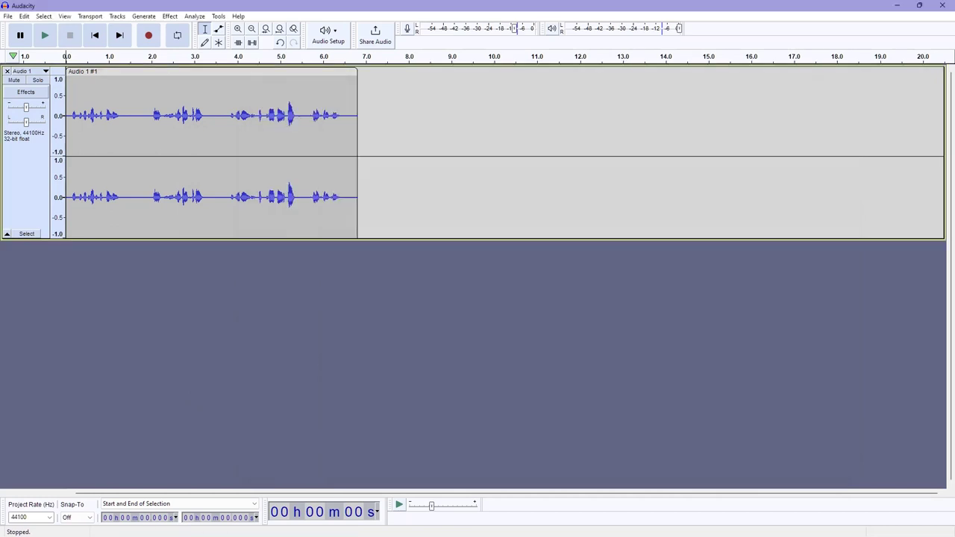
- Create a new empty Audacity project and maximize its window
{"action": "left_click", "coordinate": [8, 16]}
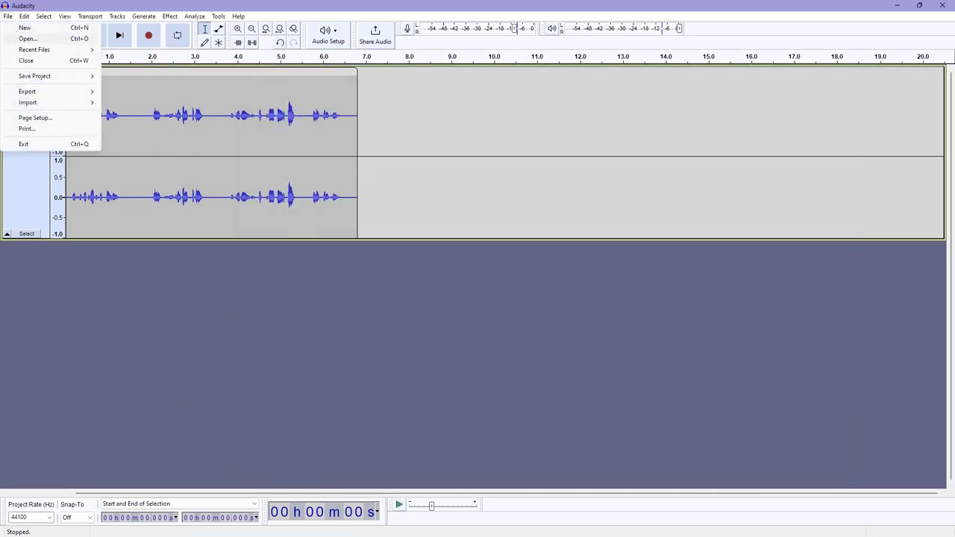
{"action": "left_click", "coordinate": [45, 28]}
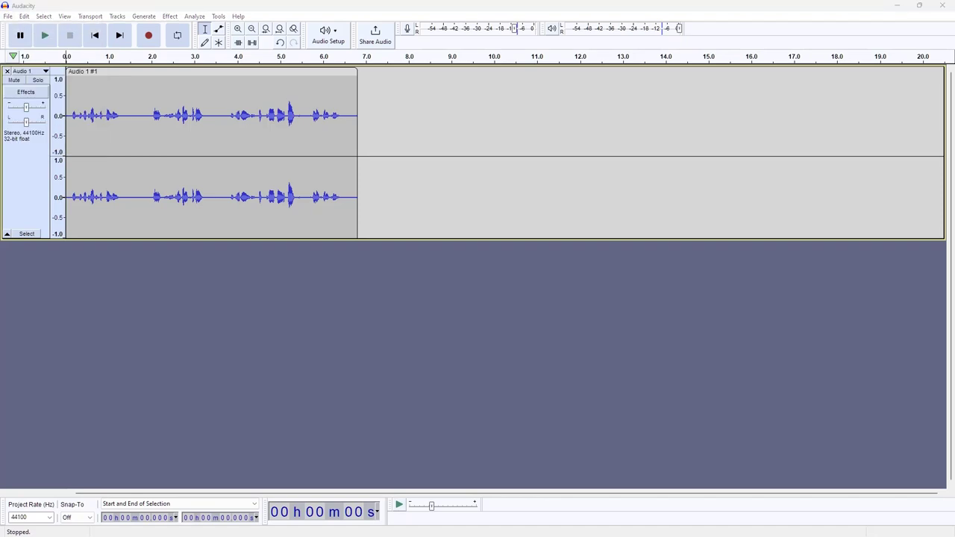
{"action": "left_click_drag", "start_coordinate": [171, 132], "coordinate": [689, 6]}
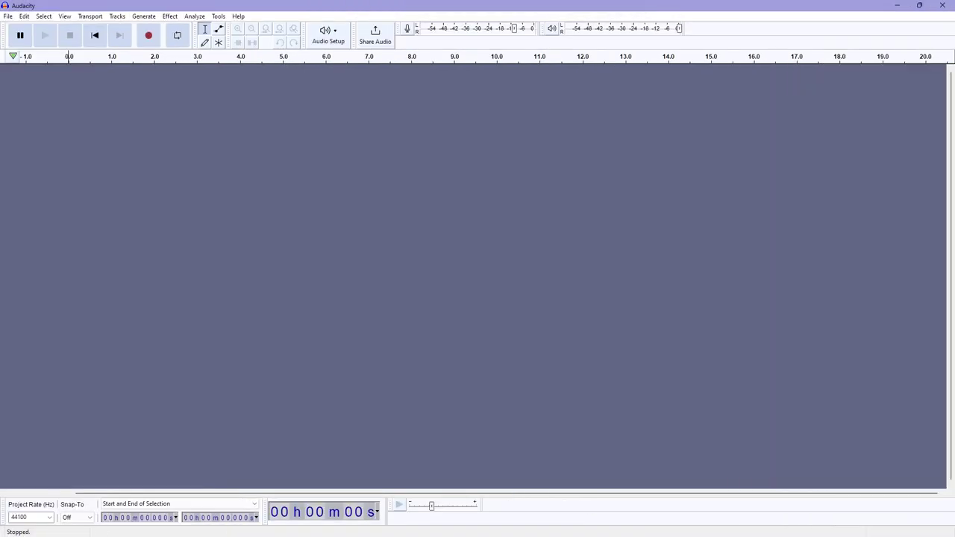
{"action": "left_click", "coordinate": [7, 16]}
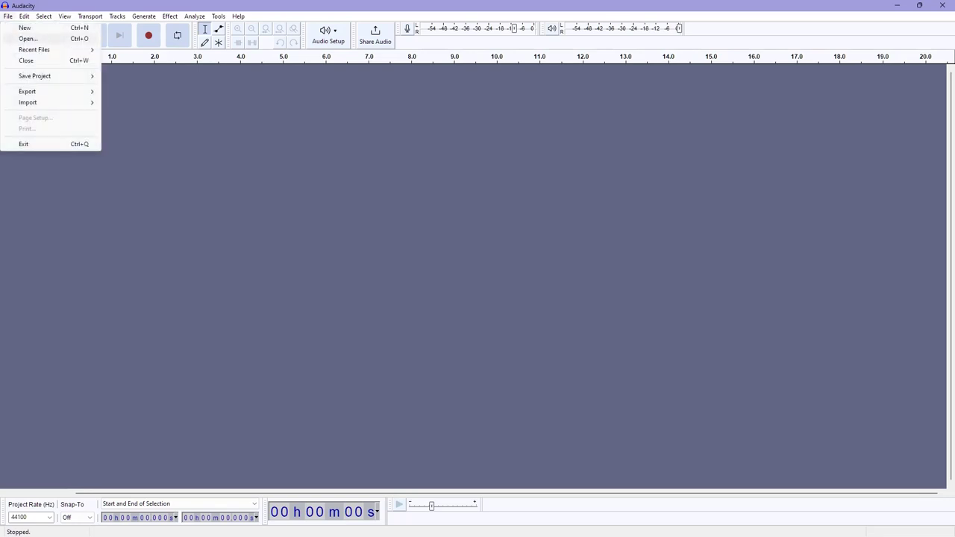
- Open recording_test.wav into the new project
{"action": "left_click", "coordinate": [27, 38]}
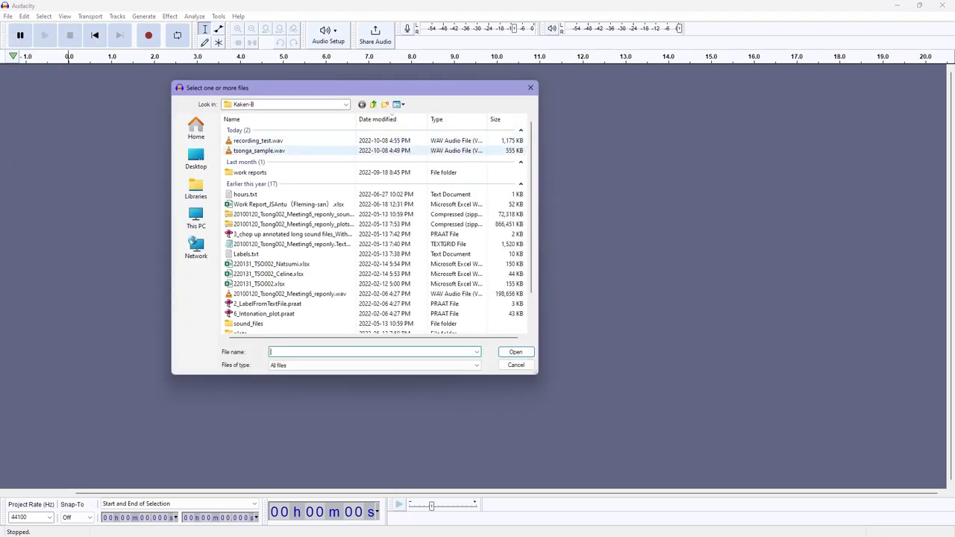
{"action": "left_click", "coordinate": [261, 141]}
{"action": "key", "text": "Return"}
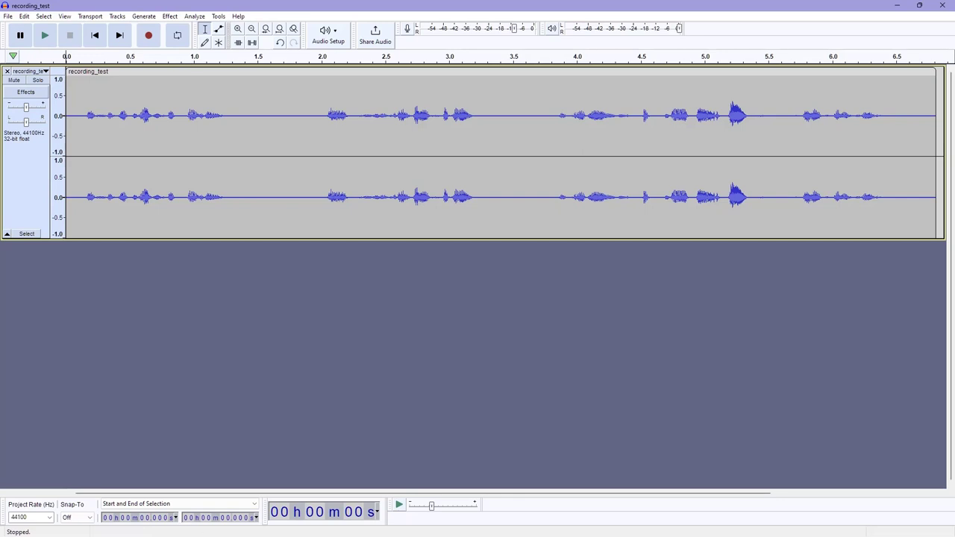
- Zoom out twice, add empty stereo track Audio 1 below recording_test, and play
{"action": "left_click", "coordinate": [252, 28]}
{"action": "left_click", "coordinate": [251, 28]}
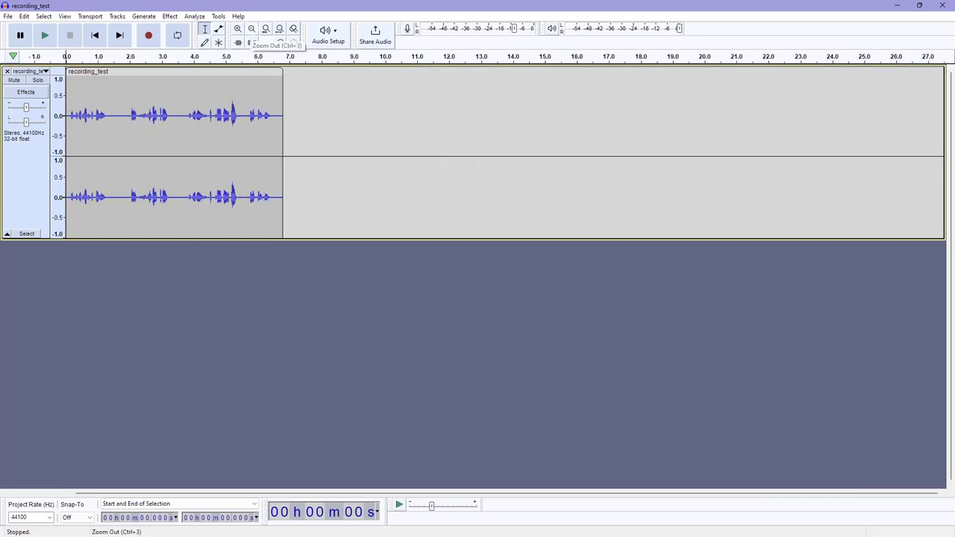
{"action": "left_click", "coordinate": [117, 15]}
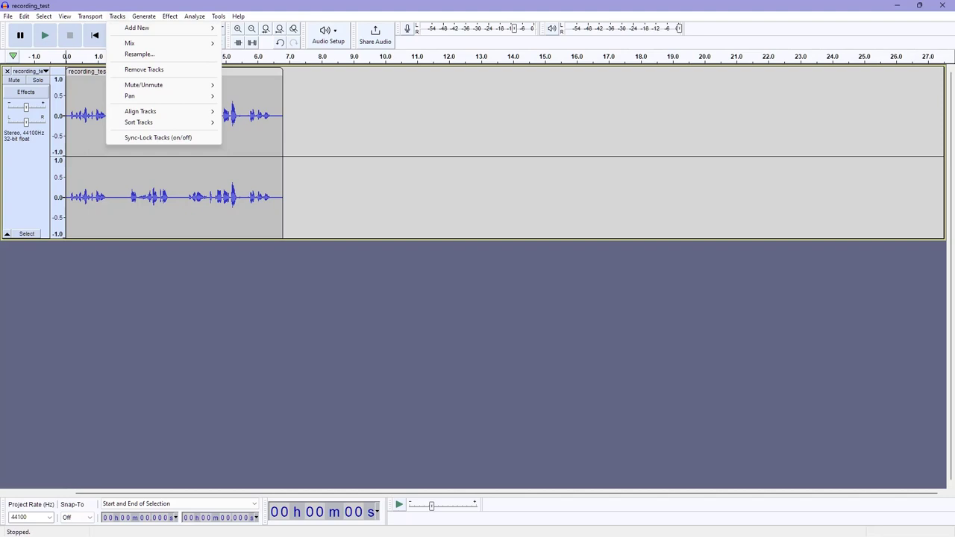
{"action": "left_click", "coordinate": [253, 38]}
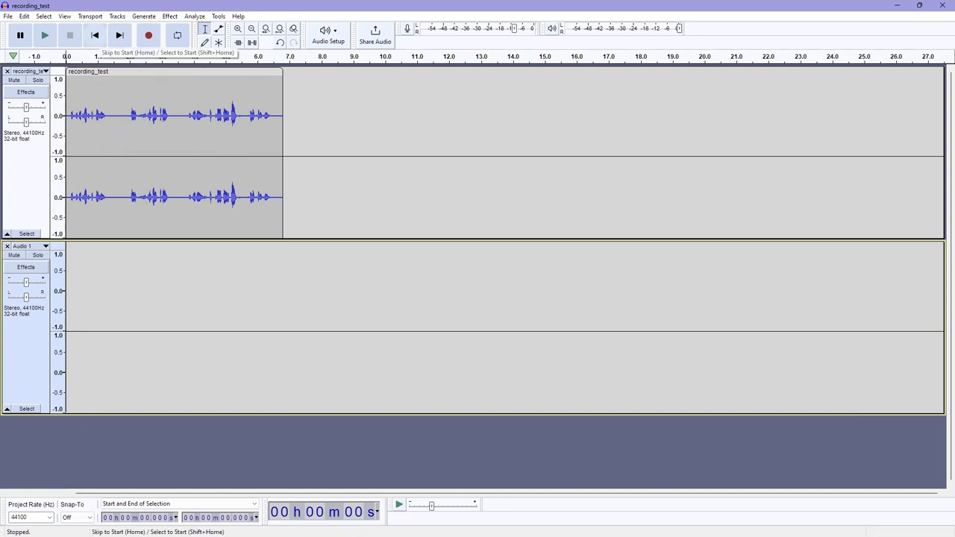
{"action": "left_click", "coordinate": [45, 35]}
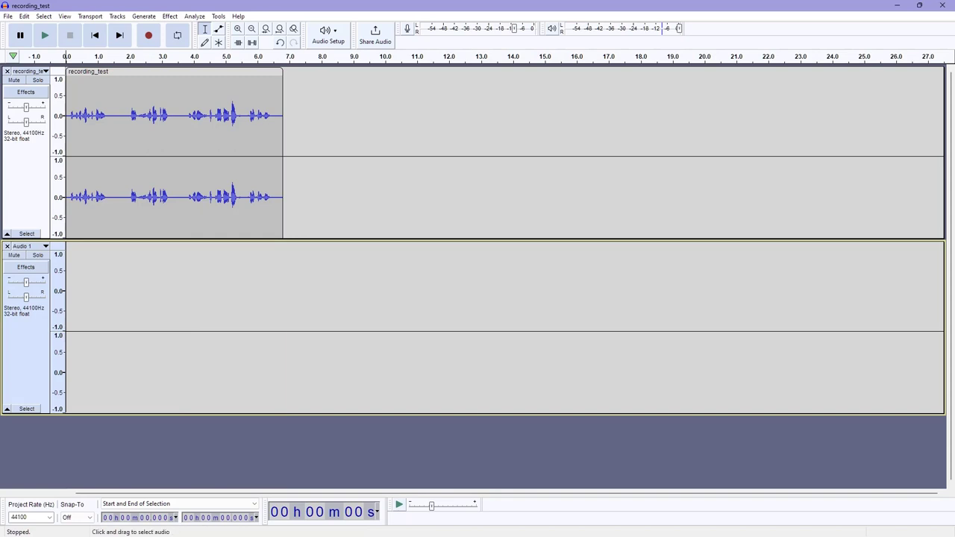
- Record a short speech clip on Audio 1 starting at 6.2 seconds, then stop
{"action": "left_click", "coordinate": [284, 373]}
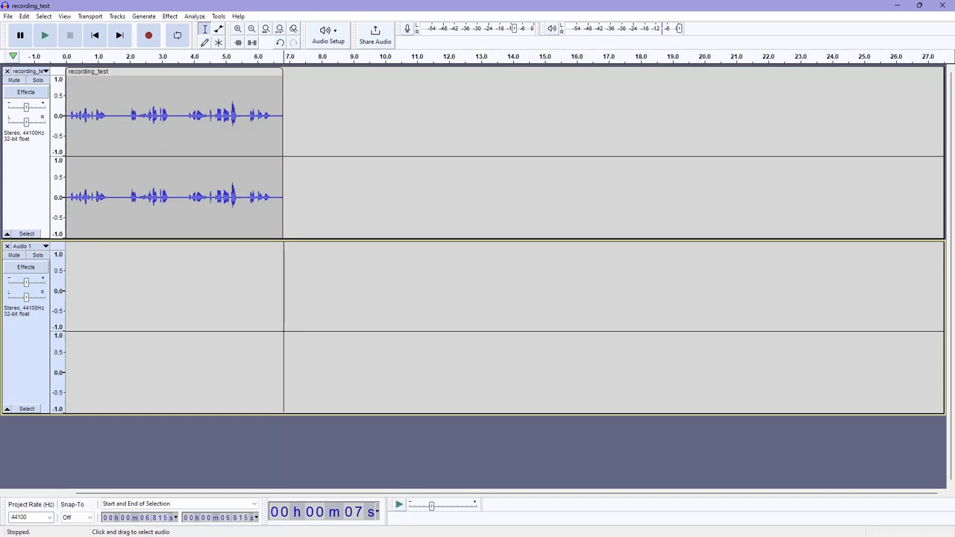
{"action": "left_click", "coordinate": [275, 373]}
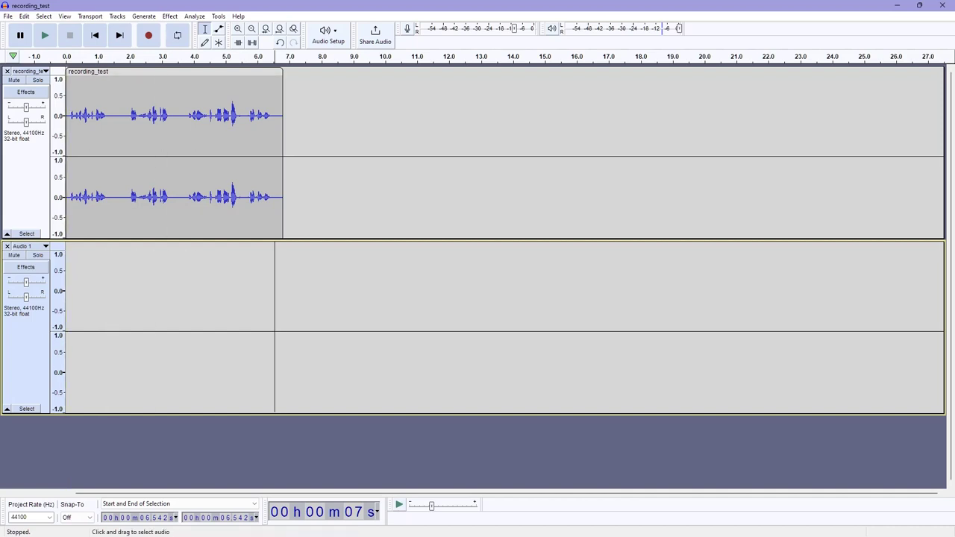
{"action": "left_click", "coordinate": [278, 298]}
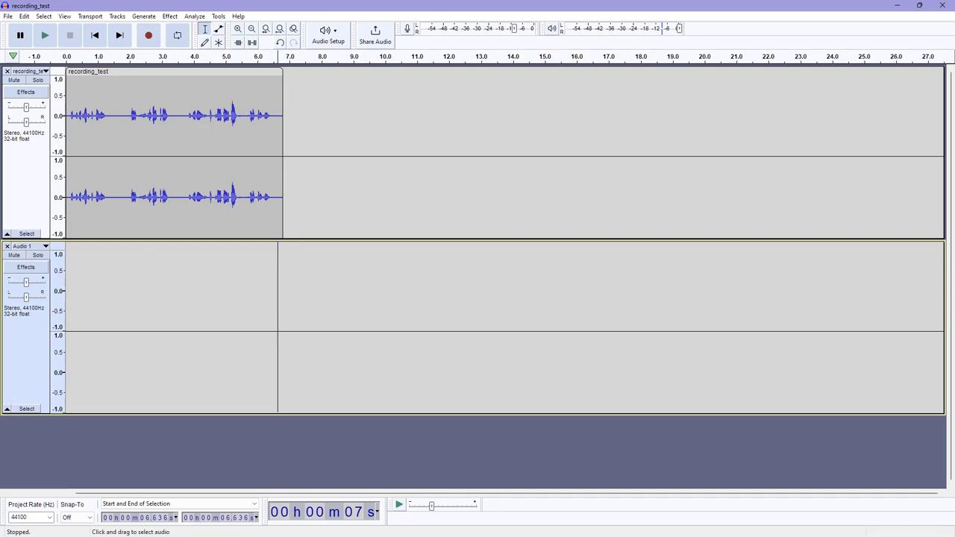
{"action": "left_click", "coordinate": [273, 299]}
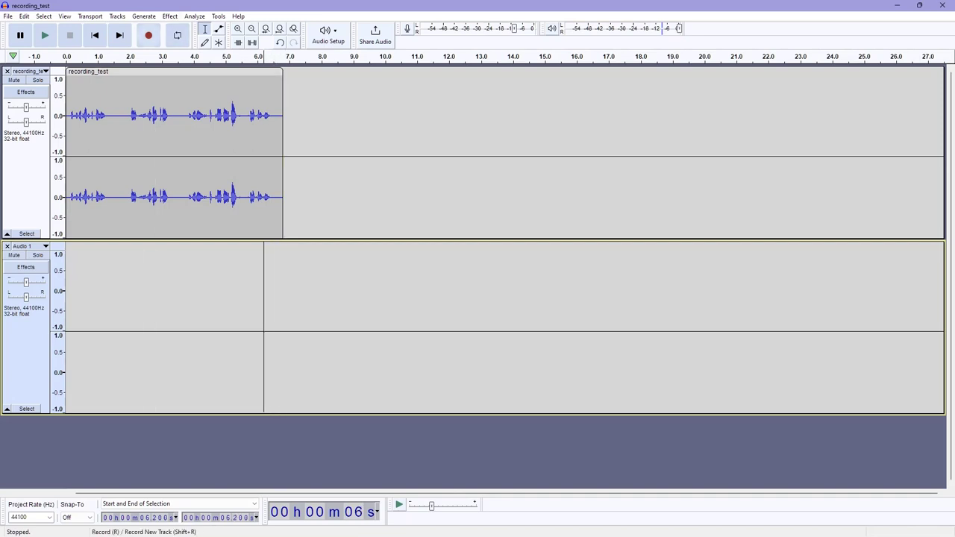
{"action": "left_click", "coordinate": [148, 35]}
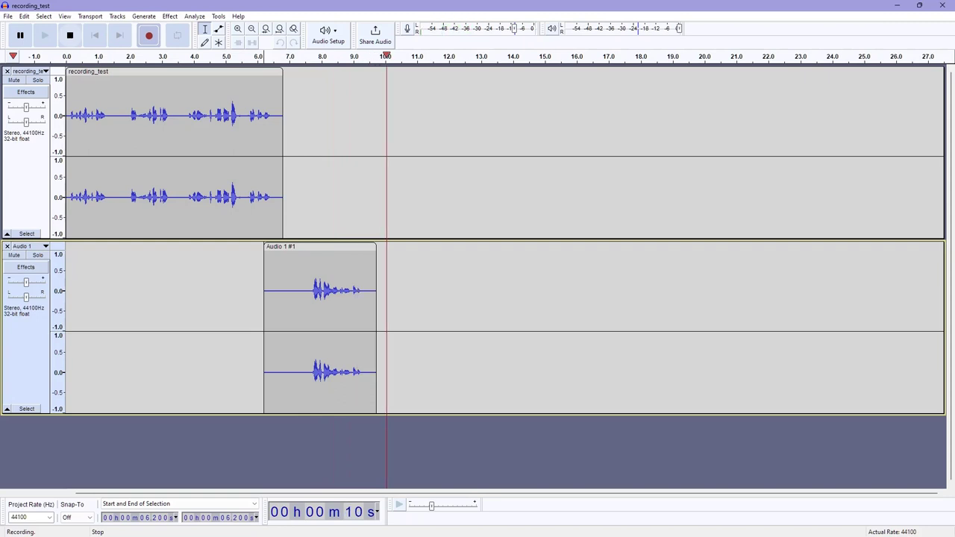
{"action": "key", "text": "space"}
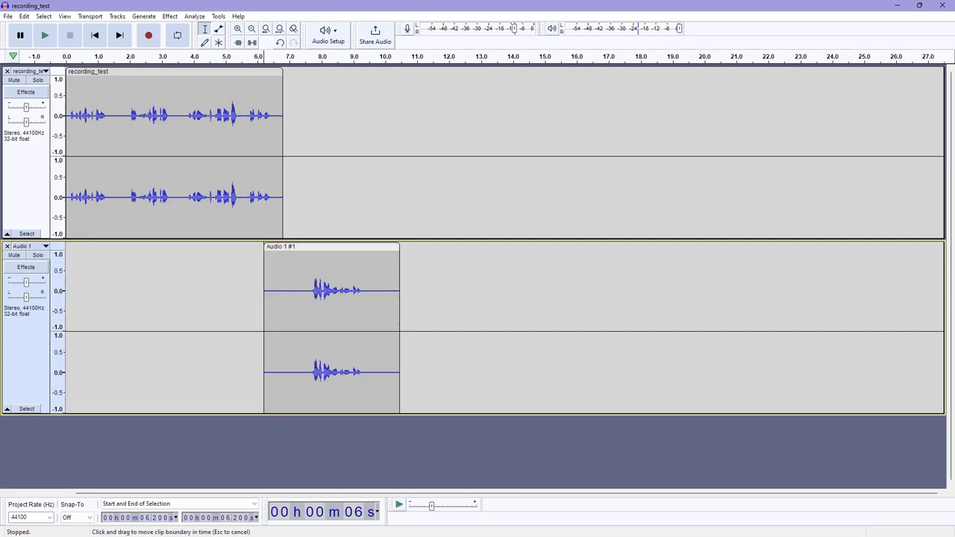
- Trim the Audio 1 #1 clip to start at recording_test's end and cut its trailing silence
{"action": "left_click_drag", "start_coordinate": [264, 329], "coordinate": [284, 328]}
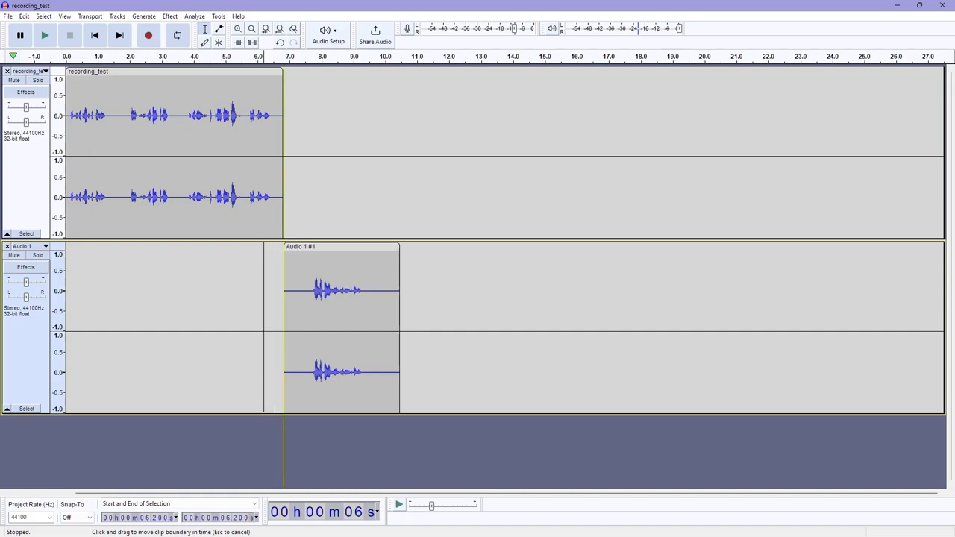
{"action": "mouse_move", "coordinate": [284, 328]}
{"action": "left_mouse_down"}
{"action": "mouse_move", "coordinate": [264, 328]}
{"action": "mouse_move", "coordinate": [284, 329]}
{"action": "left_mouse_up"}
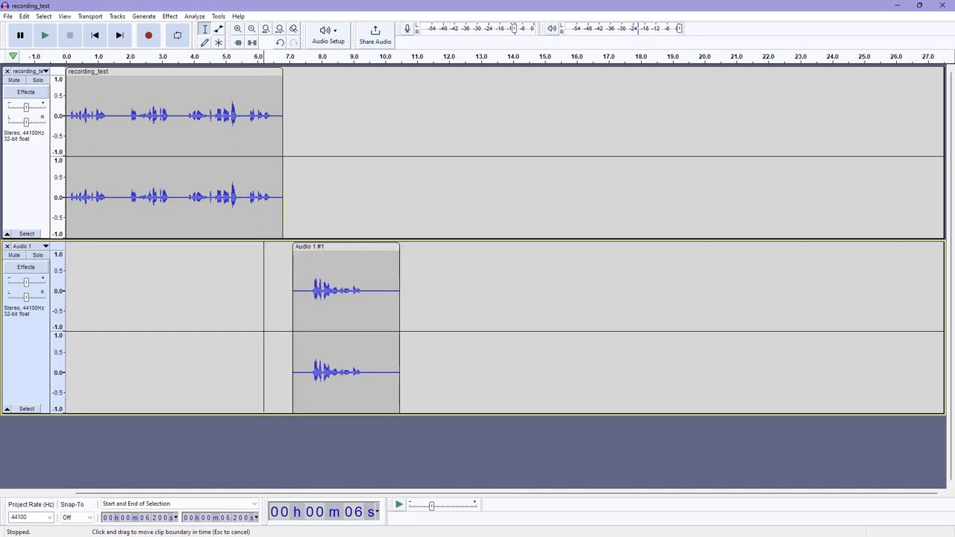
{"action": "left_click_drag", "start_coordinate": [284, 329], "coordinate": [283, 328]}
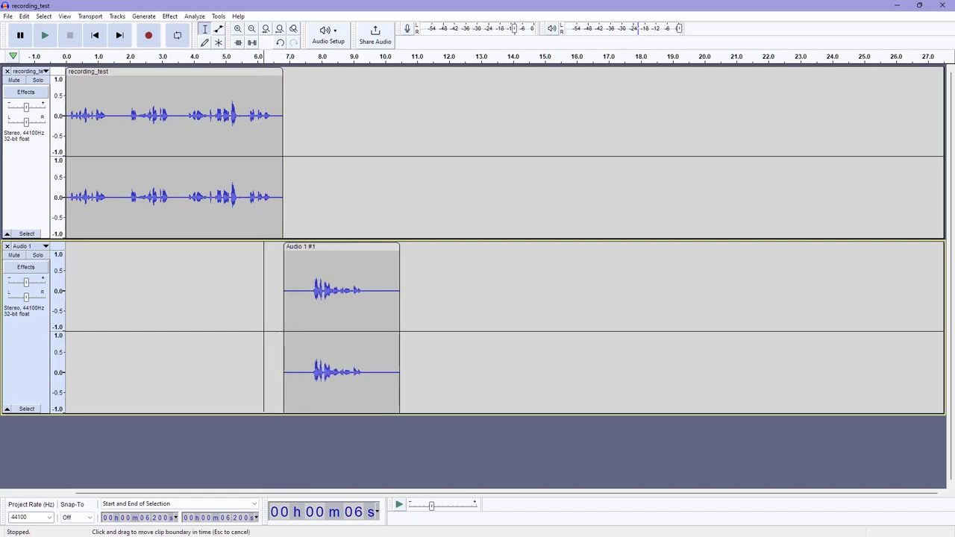
{"action": "left_click_drag", "start_coordinate": [399, 328], "coordinate": [377, 329]}
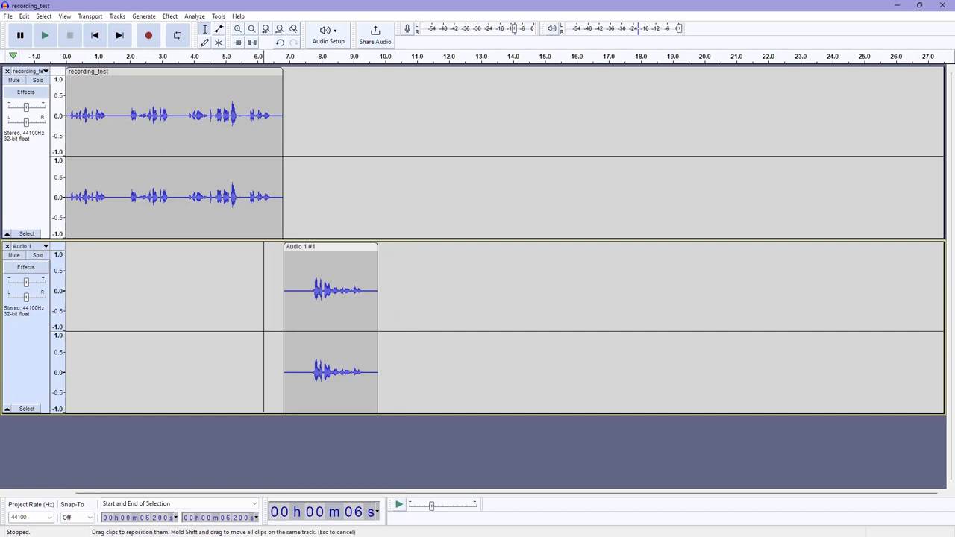
- Play both tracks from about 3.6 seconds in recording_test
{"action": "left_click", "coordinate": [332, 246]}
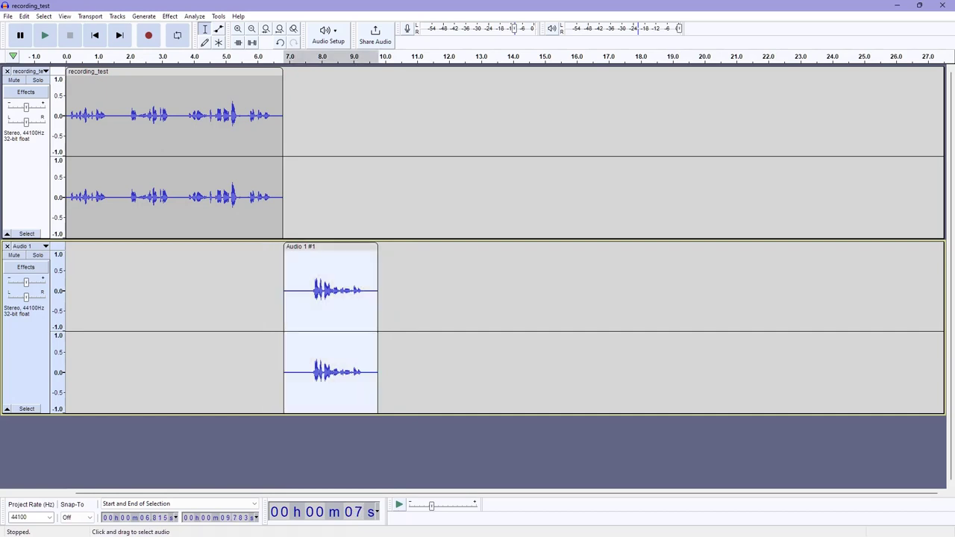
{"action": "left_click", "coordinate": [389, 328]}
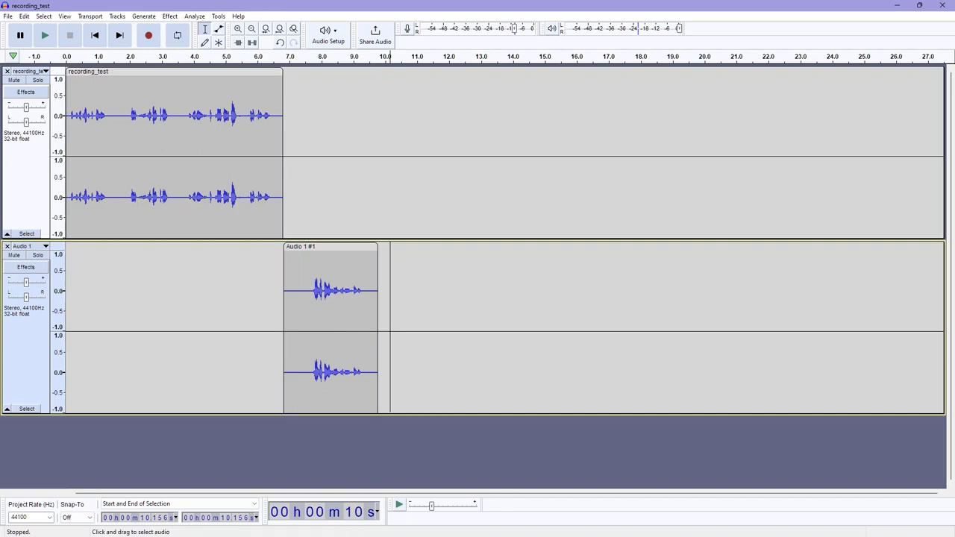
{"action": "left_click", "coordinate": [182, 149]}
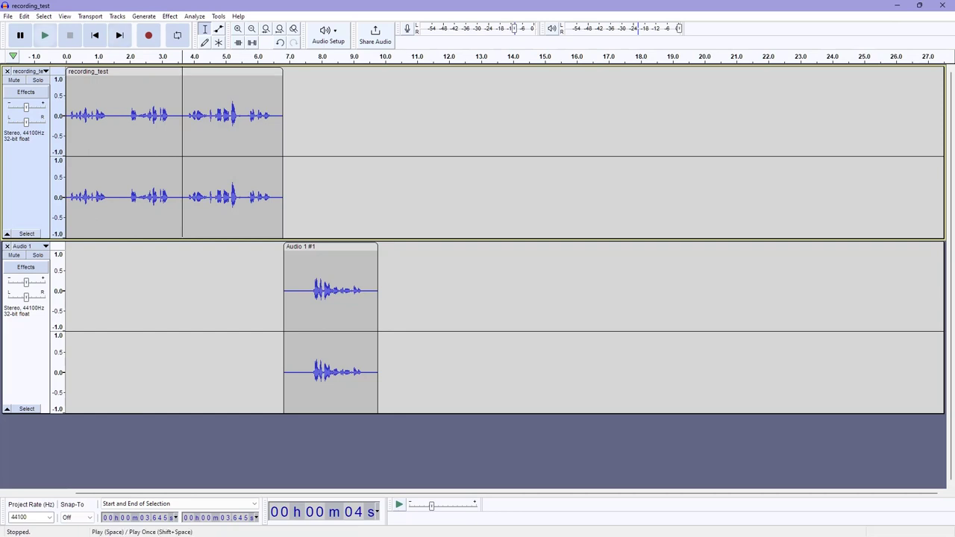
{"action": "left_click", "coordinate": [45, 35]}
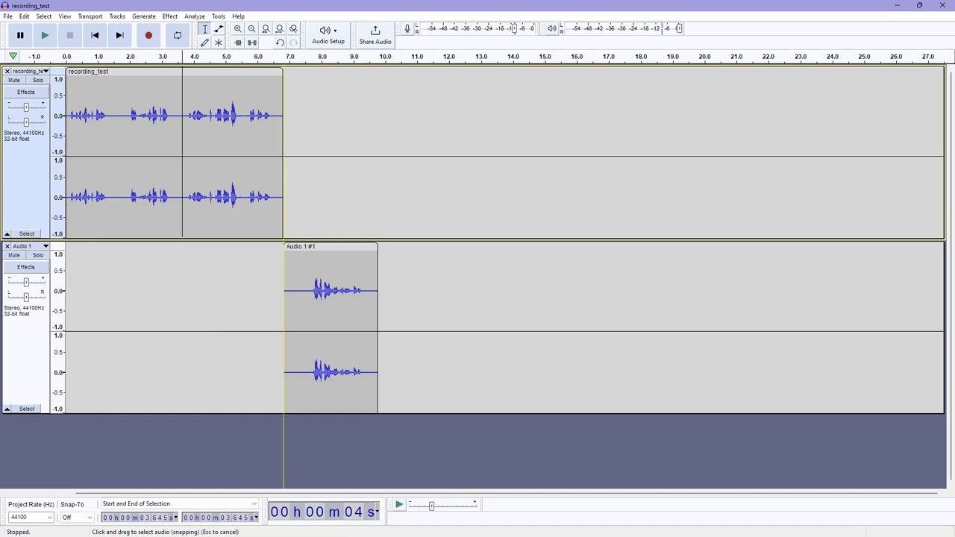
- Clear the current selection, then select all clips on recording_test and Audio 1
{"action": "left_click", "coordinate": [321, 246]}
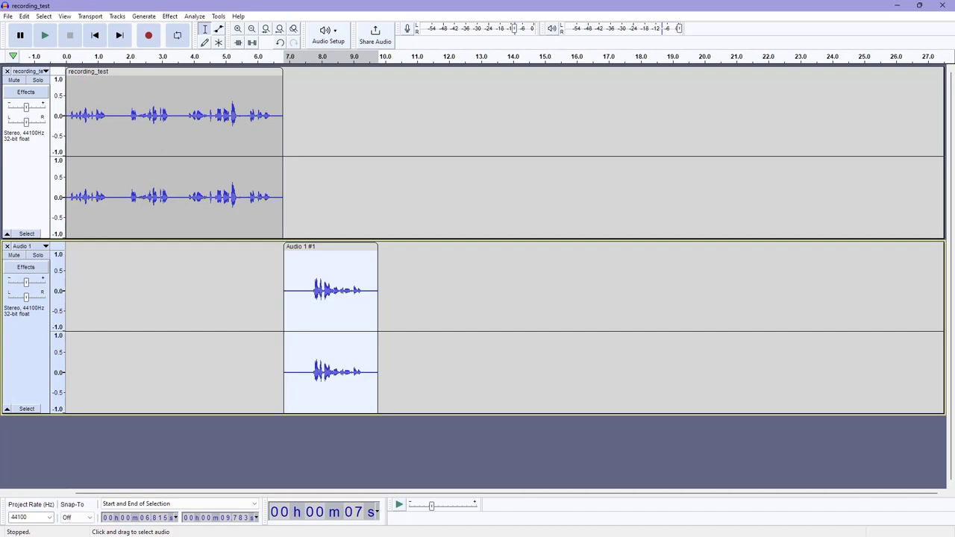
{"action": "key", "text": "ctrl+shift+a"}
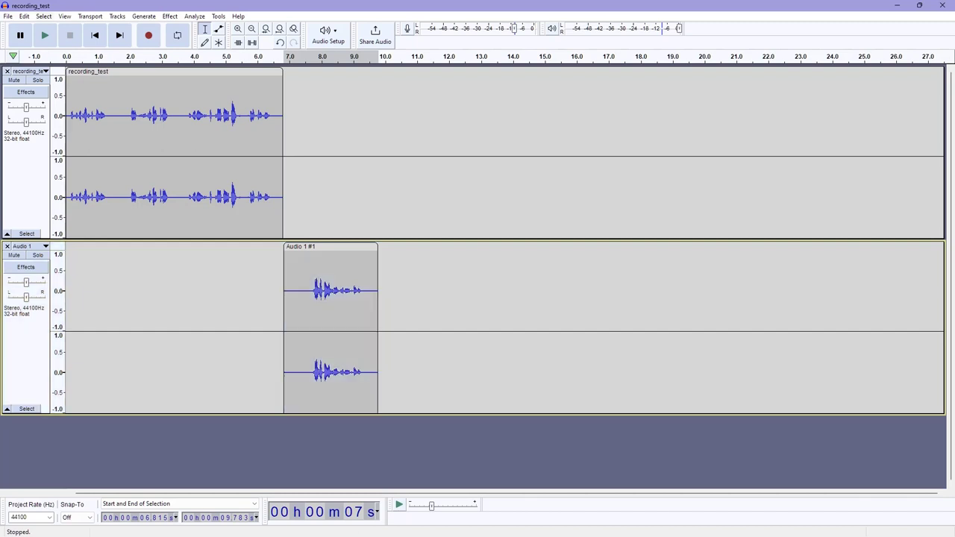
{"action": "key", "text": "alt+s"}
{"action": "key", "text": "Return"}
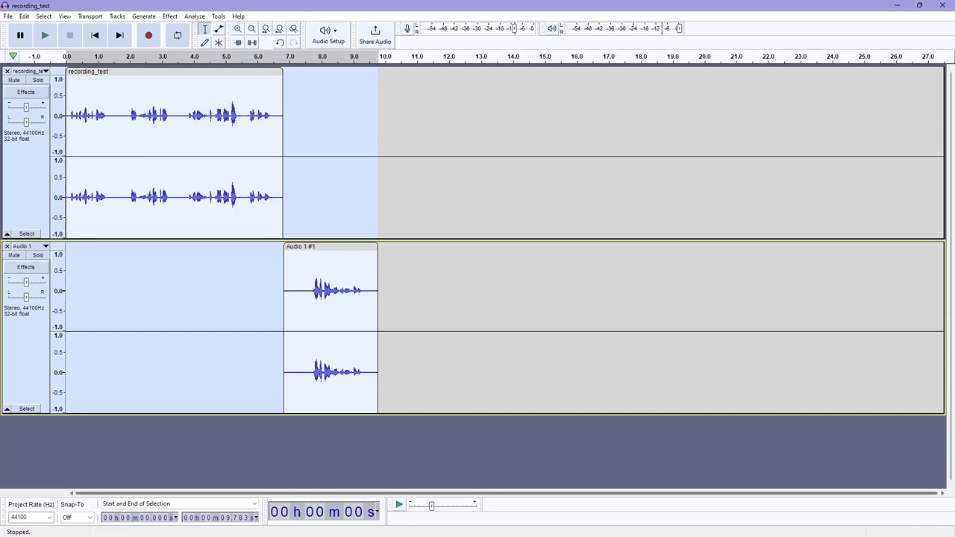
- Mix and render both speech tracks into stereo track Mix 1, then deselect it
{"action": "left_click", "coordinate": [117, 16]}
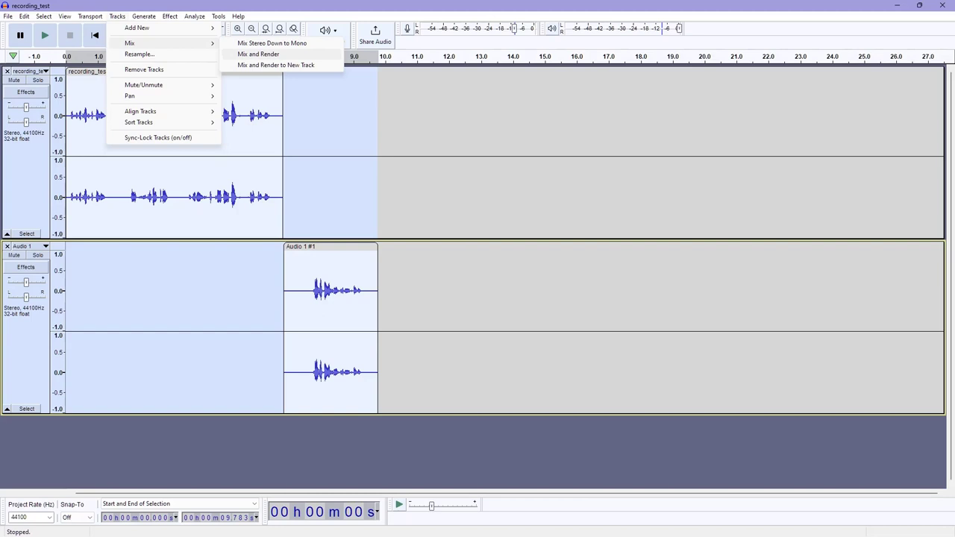
{"action": "left_click", "coordinate": [259, 54]}
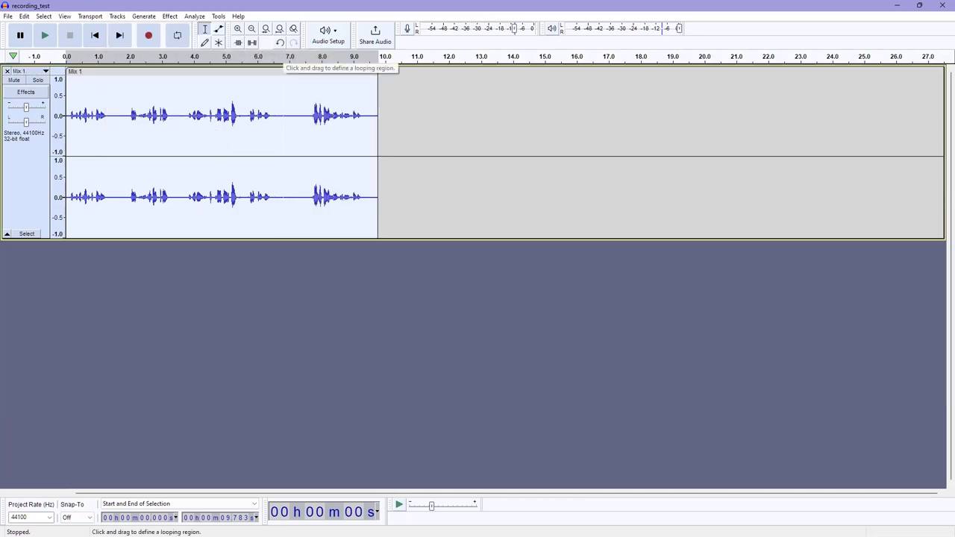
{"action": "left_click", "coordinate": [387, 75]}
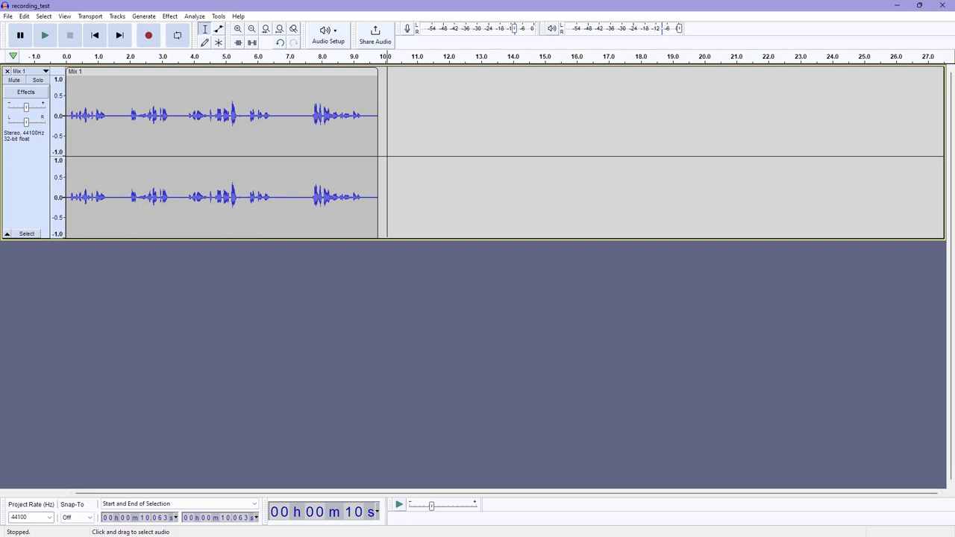
{"action": "left_click", "coordinate": [167, 150]}
{"action": "left_click", "coordinate": [178, 149]}
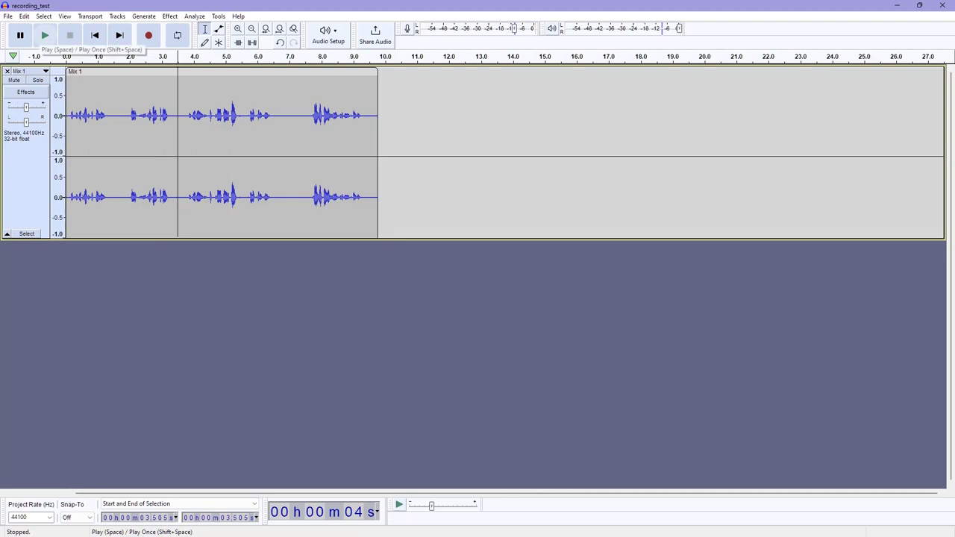
{"action": "left_click", "coordinate": [45, 35]}
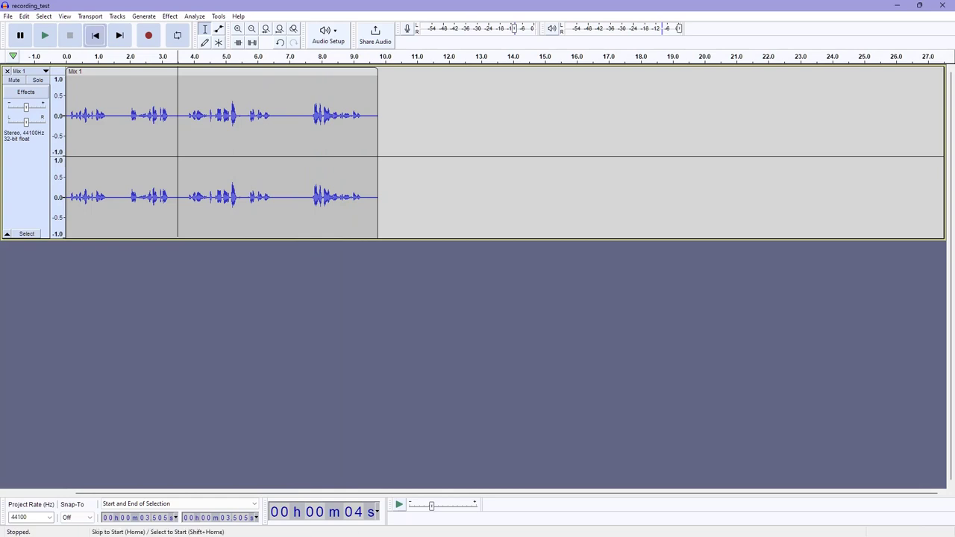
{"action": "left_click", "coordinate": [95, 35]}
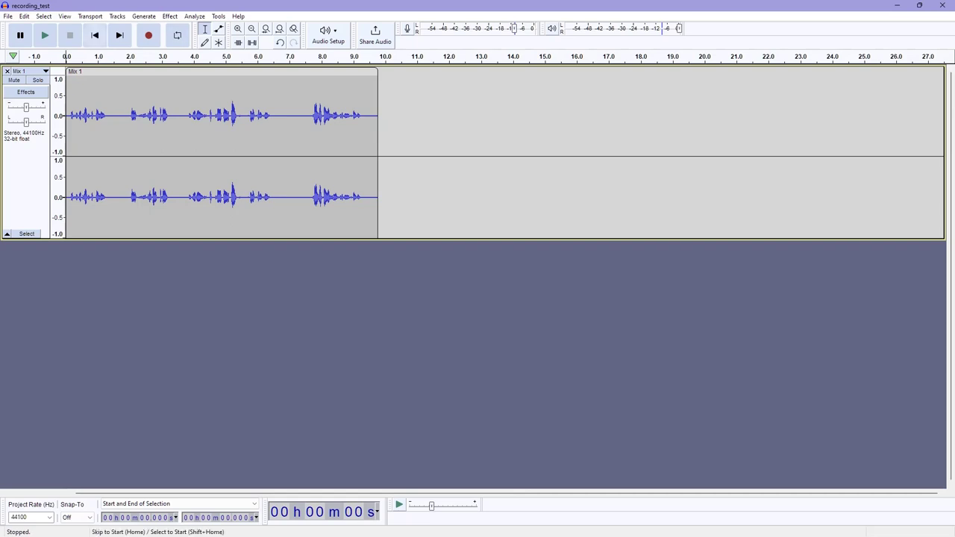
- Export Mix 1 as WAV named recording_test2.wav in the Kaken-B folder
{"action": "left_click", "coordinate": [7, 15]}
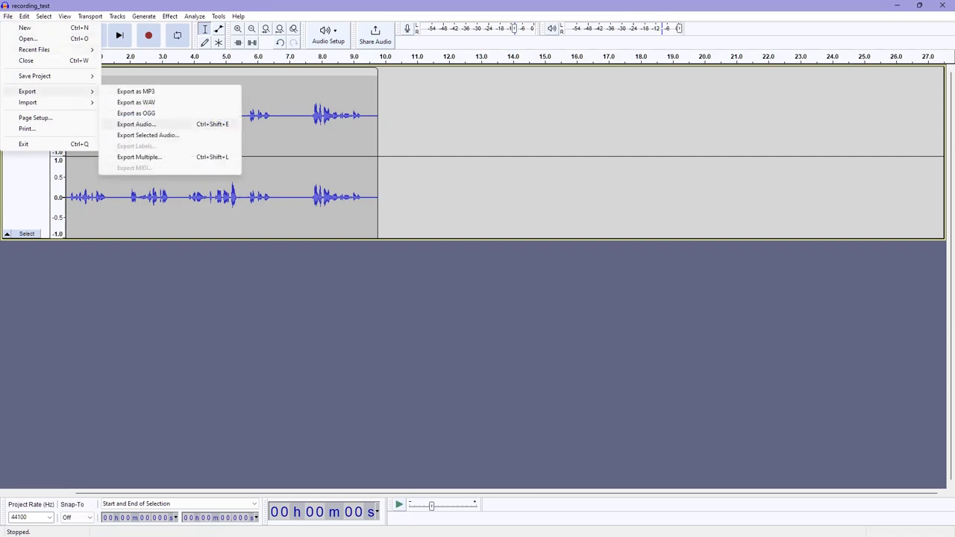
{"action": "key", "text": "Up"}
{"action": "key", "text": "Up"}
{"action": "key", "text": "Return"}
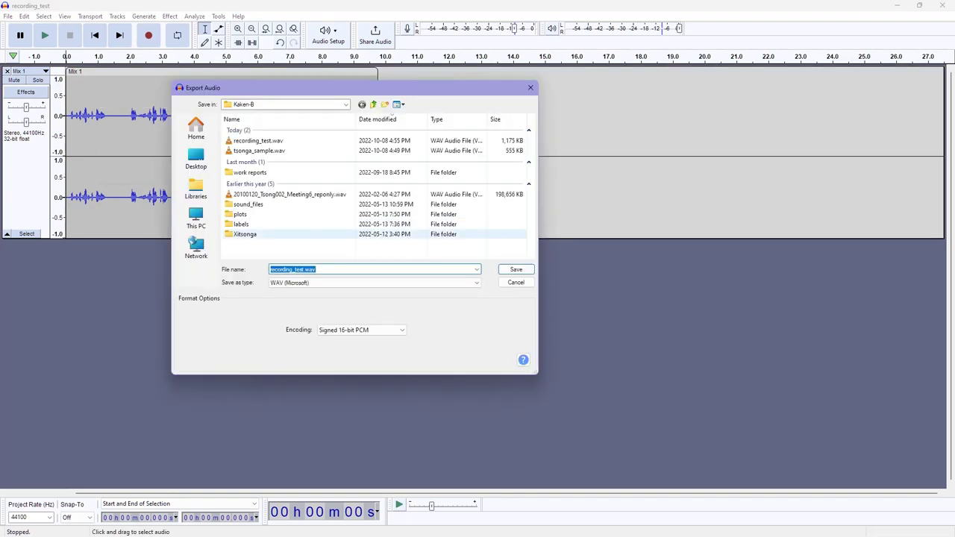
{"action": "left_click", "coordinate": [306, 269]}
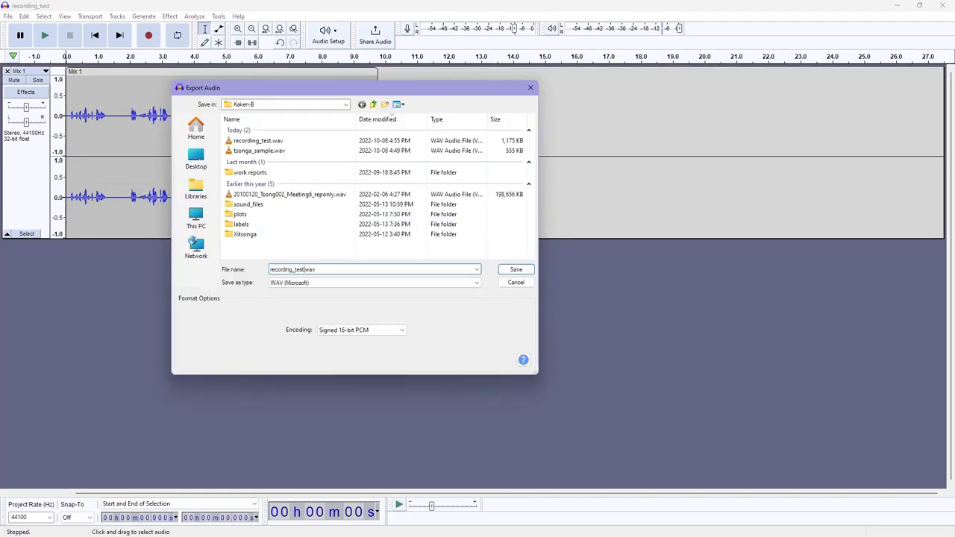
{"action": "type", "text": "2"}
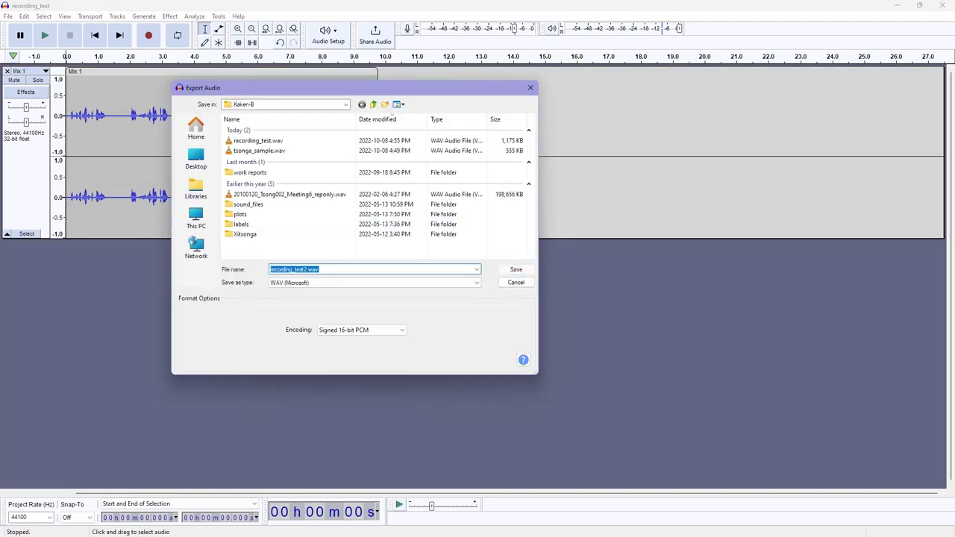
{"action": "key", "text": "Return"}
{"action": "key", "text": "Return"}
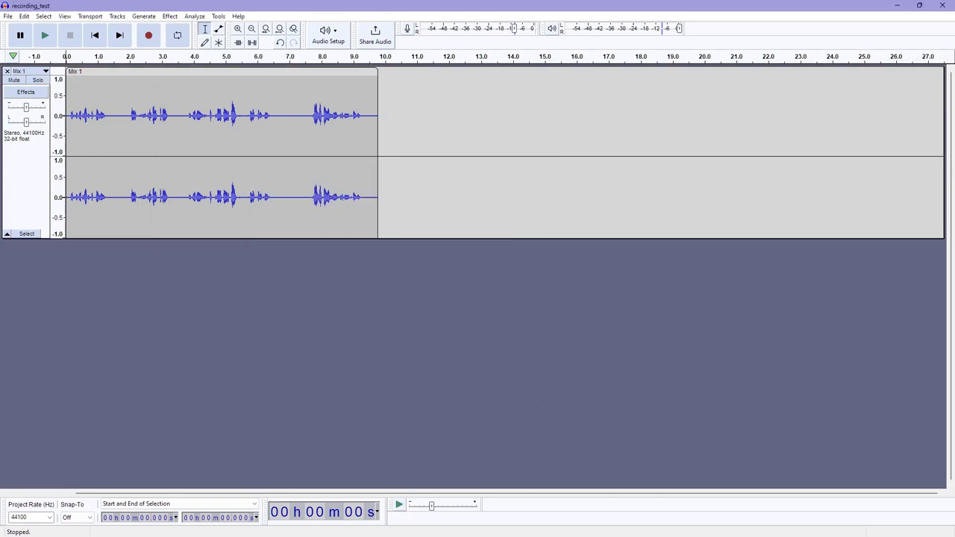
- Play recording_test2.wav in VLC from the Kaken-B Explorer window
{"action": "key", "text": "alt+Tab"}
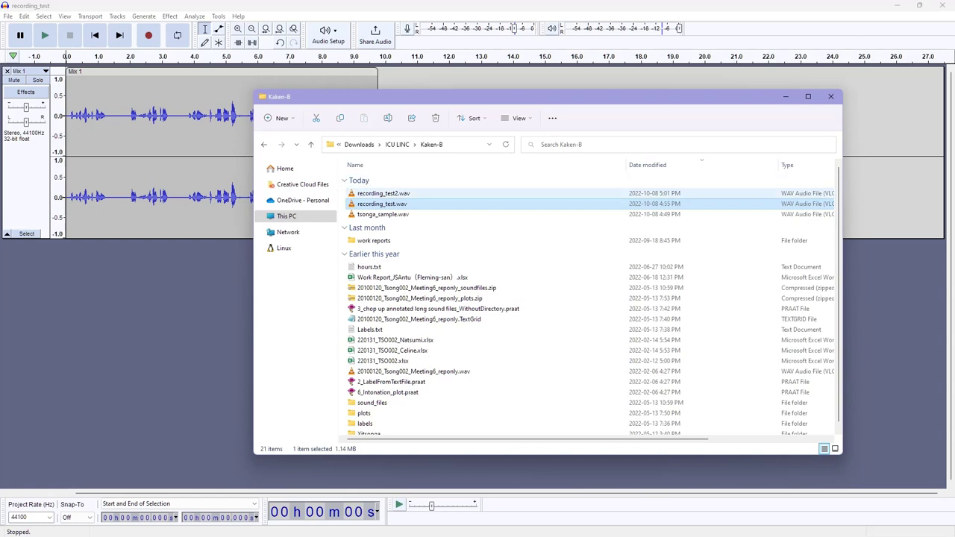
{"action": "left_click", "coordinate": [383, 193]}
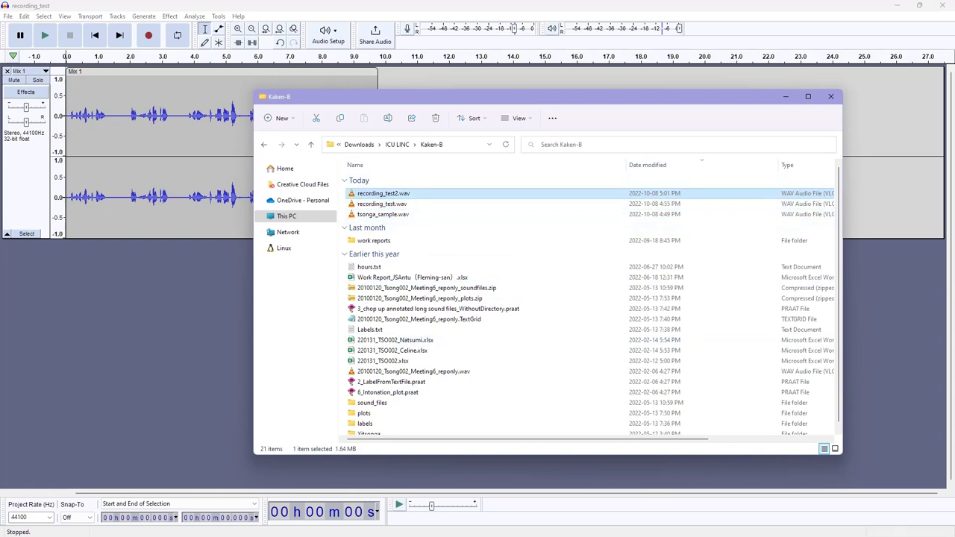
{"action": "key", "text": "Return"}
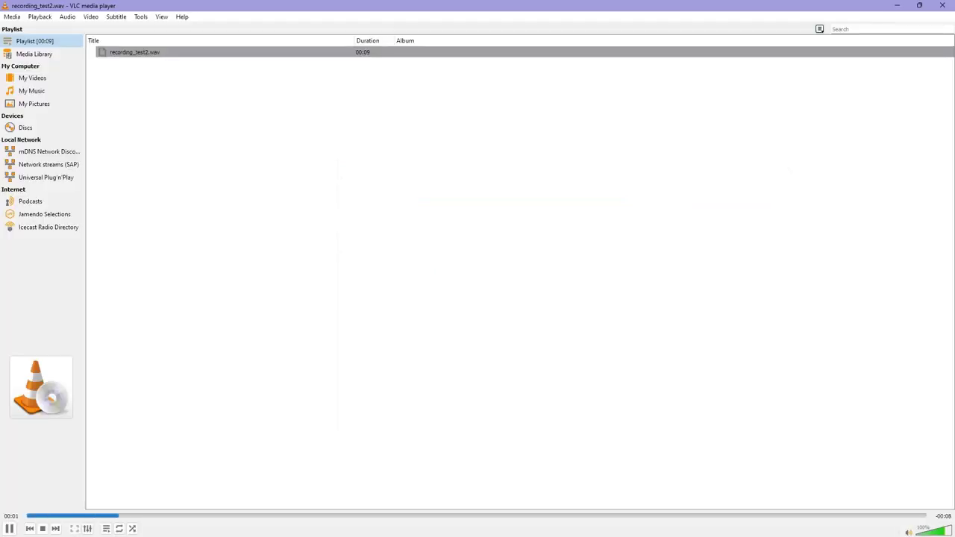